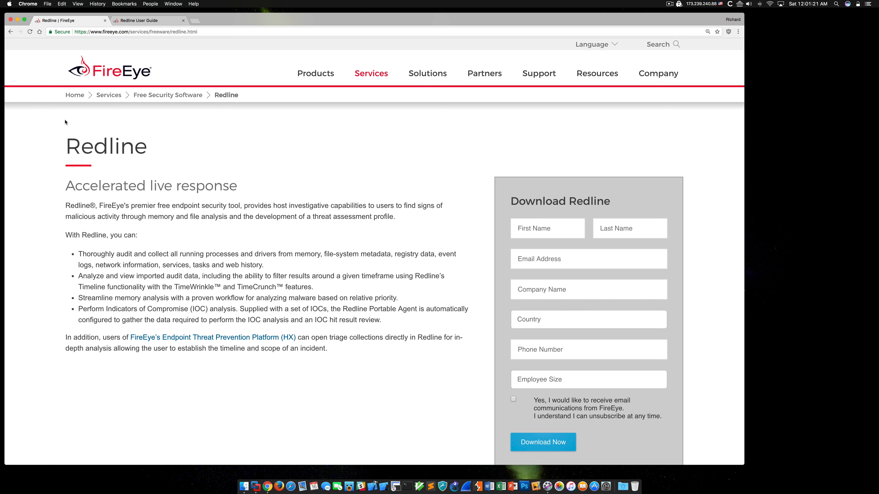
Read the Redline release notes and the Redline Collectors section of the Redline User Guide
{"action": "scroll", "coordinate": [65, 121], "scroll_direction": "down", "scroll_amount": 15}
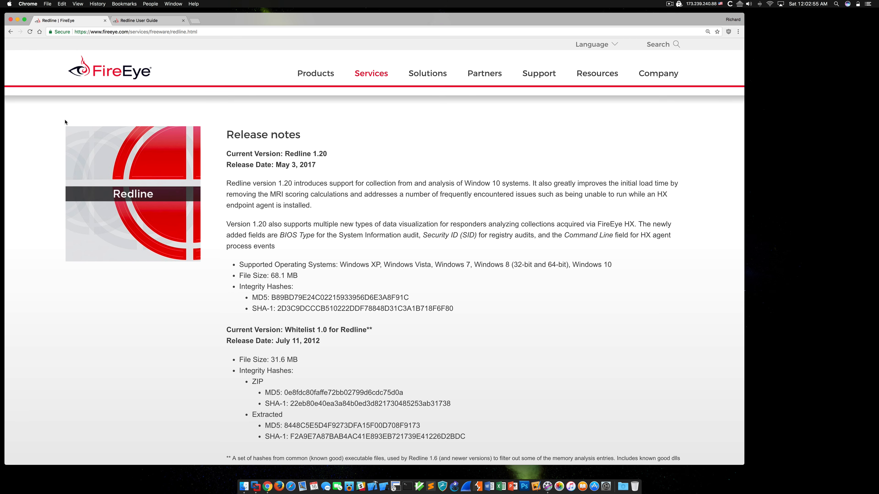
{"action": "left_click", "coordinate": [147, 21]}
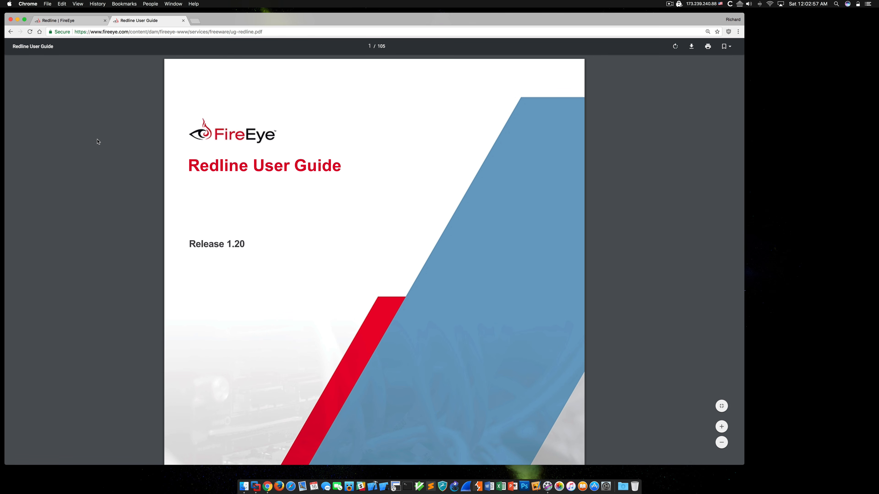
{"action": "scroll", "coordinate": [98, 142], "scroll_direction": "down", "scroll_amount": 10}
{"action": "scroll", "coordinate": [98, 141], "scroll_direction": "down", "scroll_amount": 15}
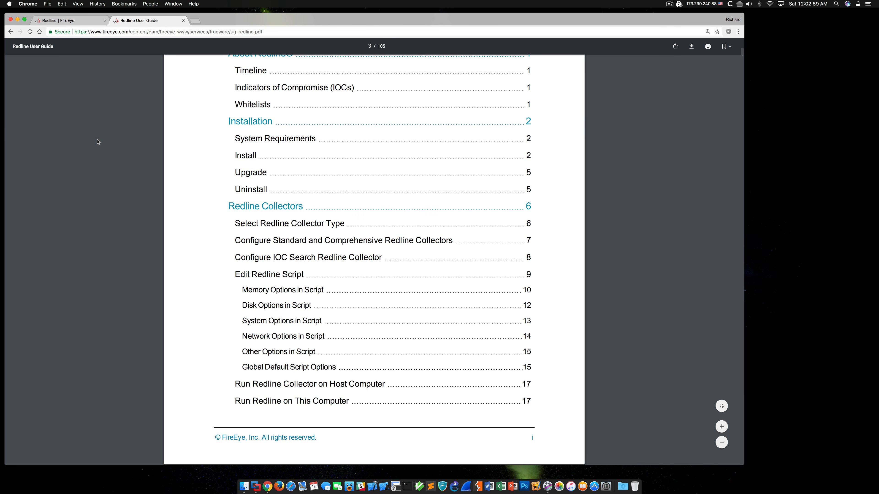
{"action": "left_click", "coordinate": [235, 207]}
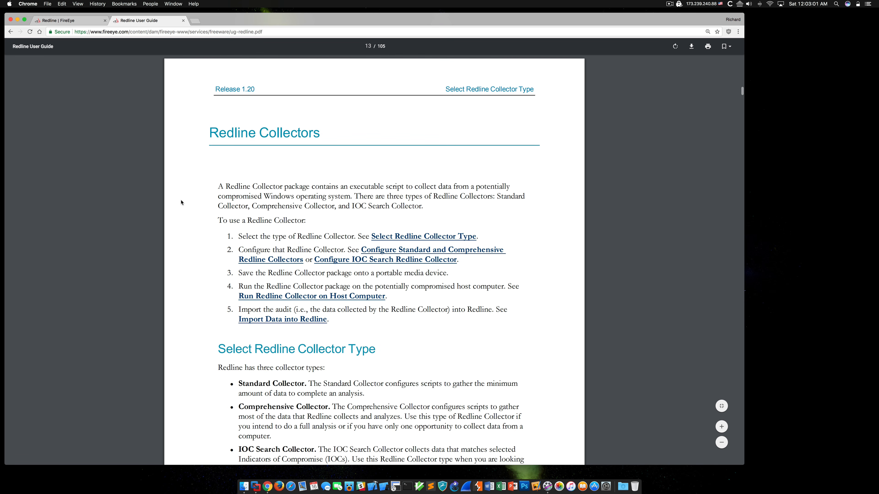
{"action": "scroll", "coordinate": [181, 203], "scroll_direction": "down", "scroll_amount": 3}
{"action": "scroll", "coordinate": [181, 203], "scroll_direction": "down", "scroll_amount": 2}
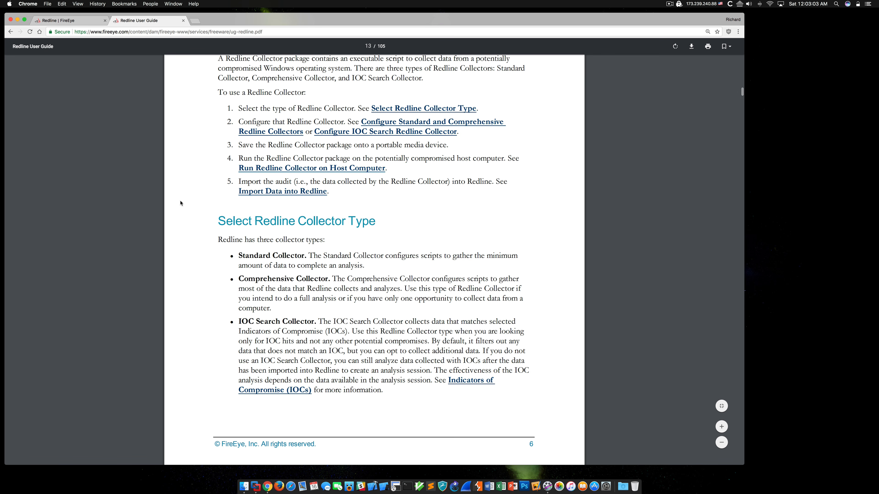
{"action": "scroll", "coordinate": [181, 203], "scroll_direction": "up", "scroll_amount": 1}
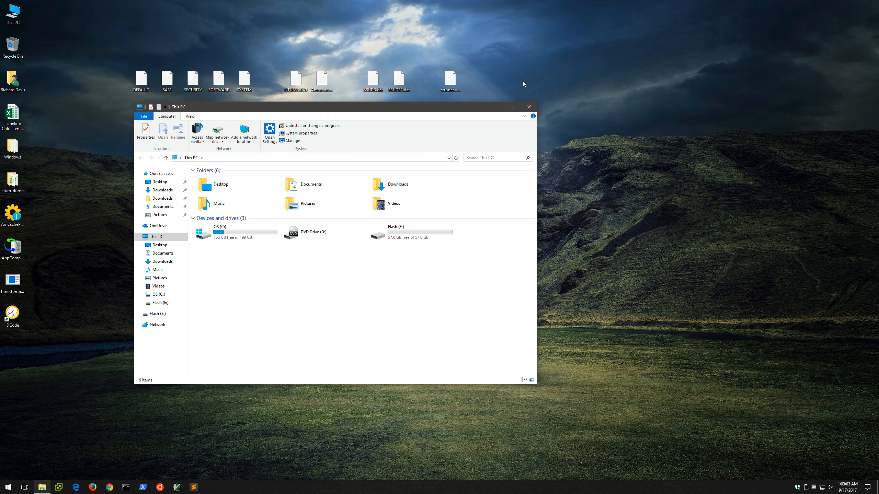
Close the File Explorer window listing the Flash (E:) drive and launch Redline
{"action": "double_click", "coordinate": [399, 237]}
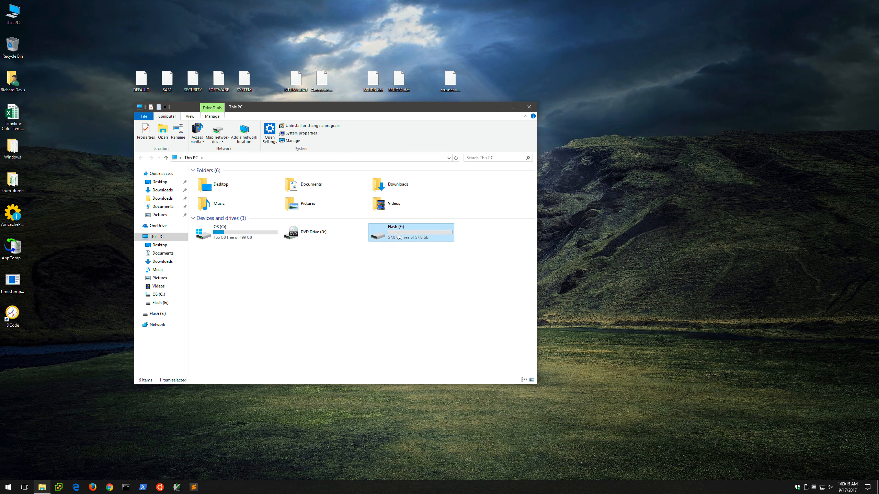
{"action": "left_click", "coordinate": [529, 106]}
{"action": "key", "text": "super"}
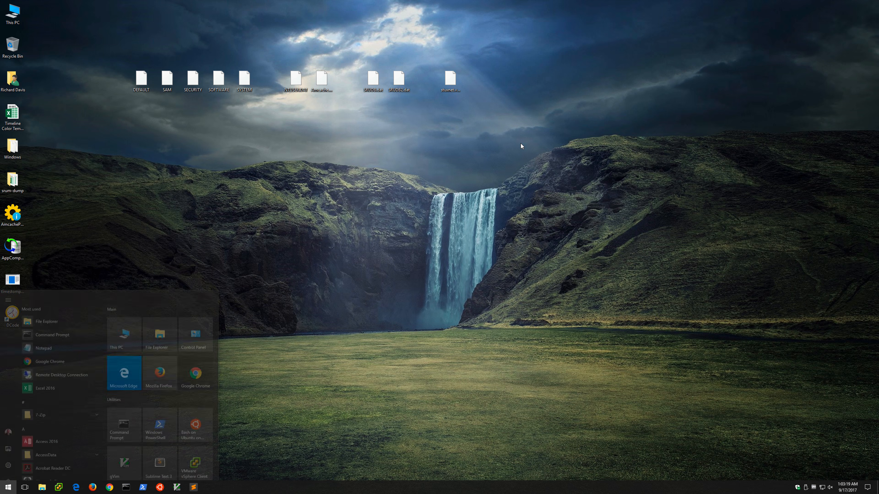
{"action": "type", "text": "hxd"}
{"action": "key", "text": "Return"}
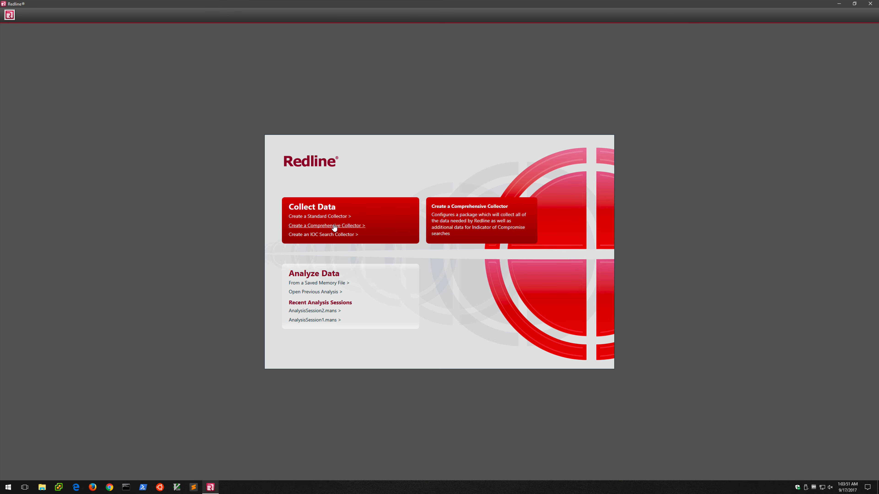
Start a Standard Collector with memory image acquisition and examine its script's memory options, including the advanced parameters
{"action": "left_click", "coordinate": [322, 217]}
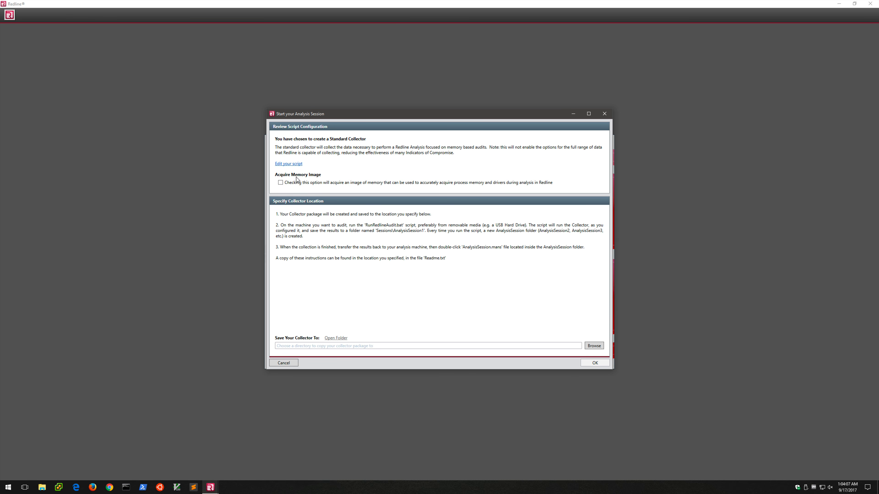
{"action": "left_click", "coordinate": [280, 182]}
{"action": "left_click", "coordinate": [286, 164]}
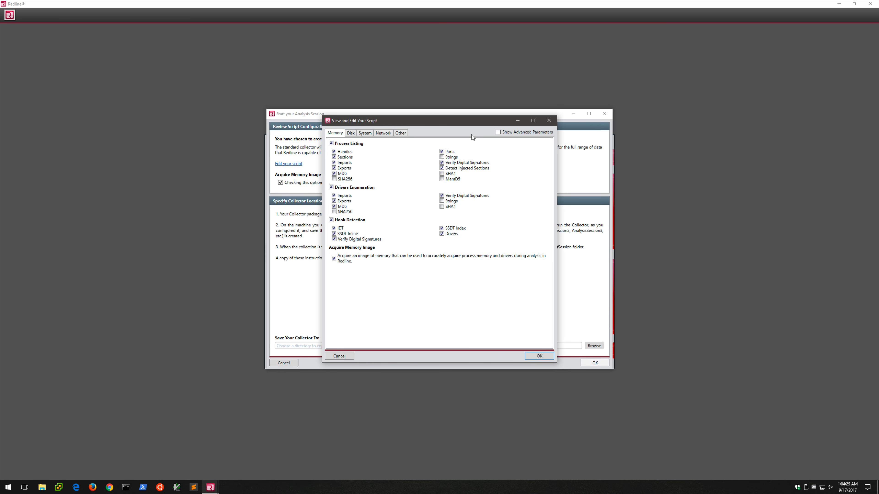
{"action": "left_click", "coordinate": [498, 133]}
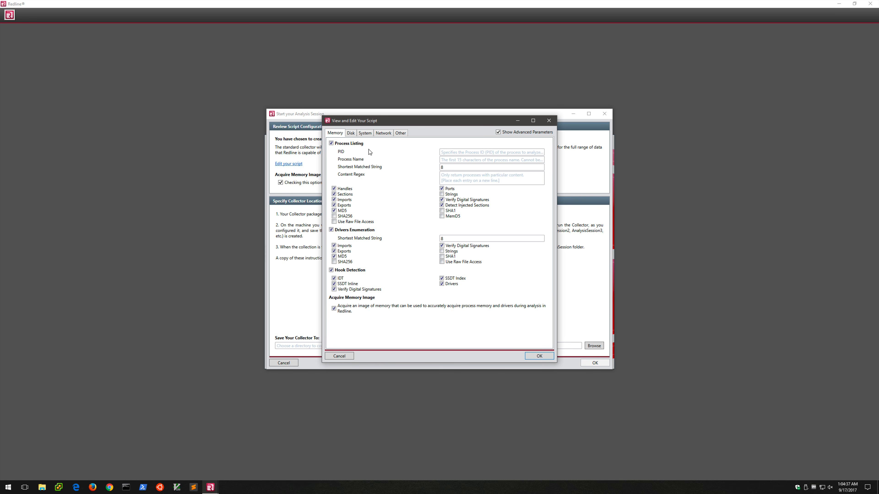
{"action": "left_click", "coordinate": [498, 131]}
{"action": "left_click", "coordinate": [498, 131]}
{"action": "left_click", "coordinate": [516, 133]}
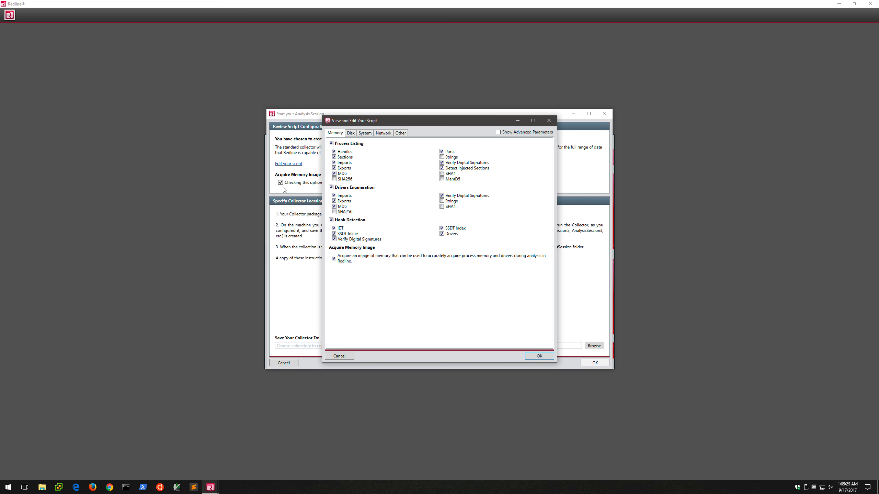
Examine the Standard Collector script's disk, system, network and other options, and cancel the collector
{"action": "left_click", "coordinate": [351, 133]}
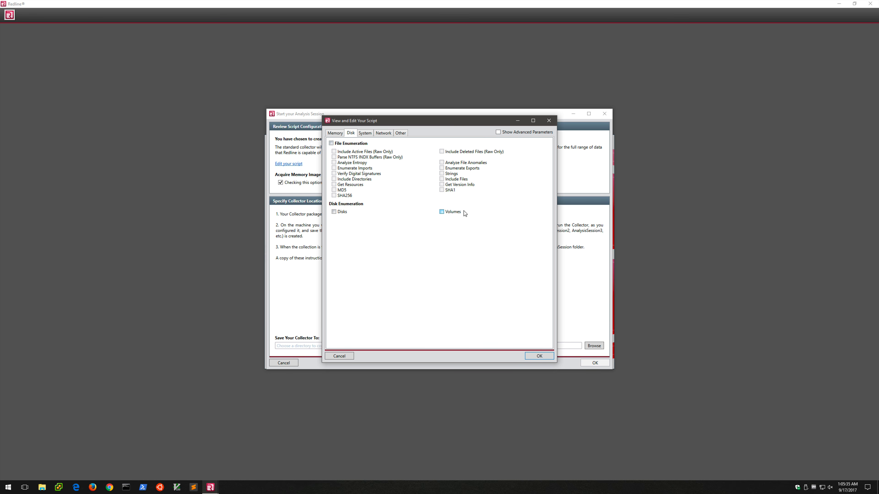
{"action": "left_click", "coordinate": [368, 135]}
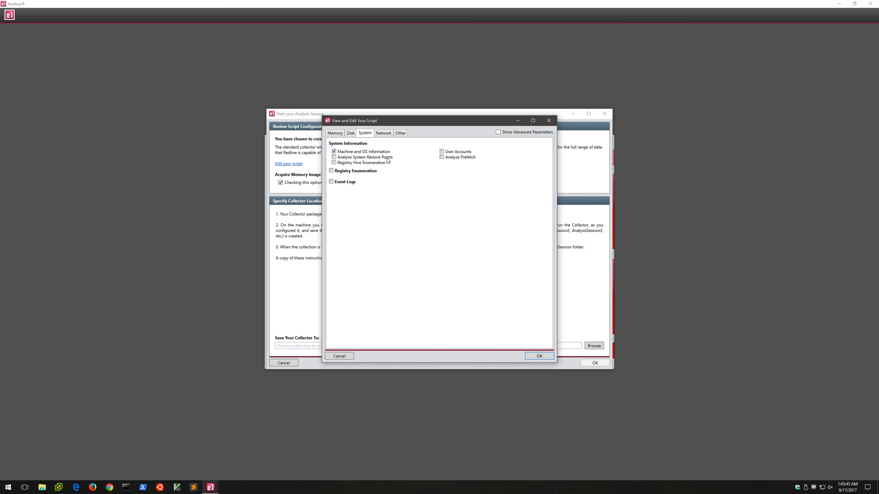
{"action": "left_click", "coordinate": [384, 134]}
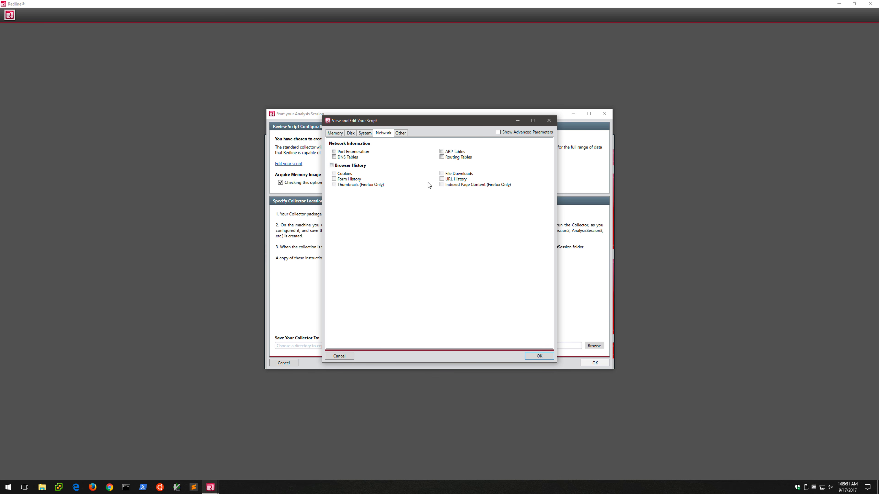
{"action": "left_click", "coordinate": [403, 135]}
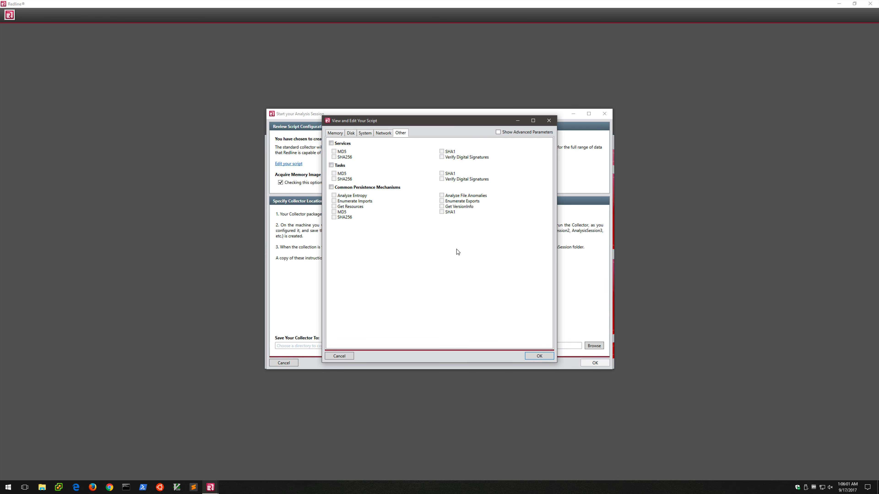
{"action": "key", "text": "Escape"}
{"action": "key", "text": "Escape"}
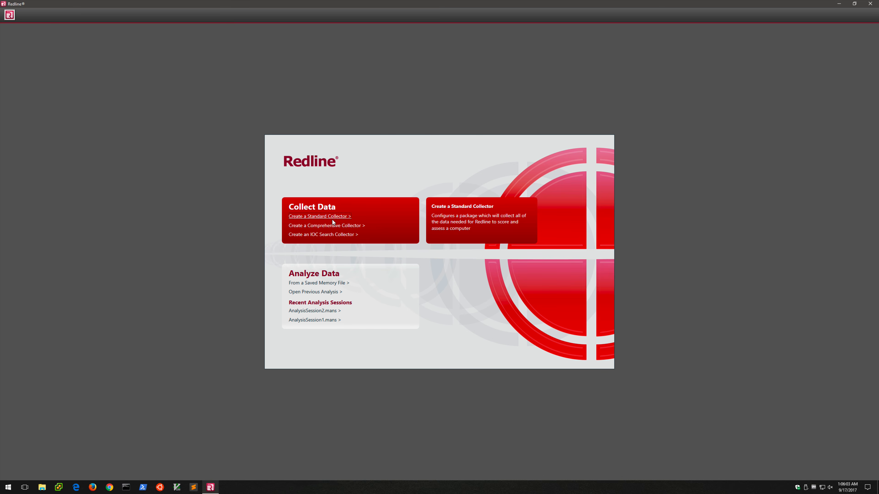
Start a Comprehensive Collector, enable memory image acquisition and open its script for editing
{"action": "left_click", "coordinate": [321, 225]}
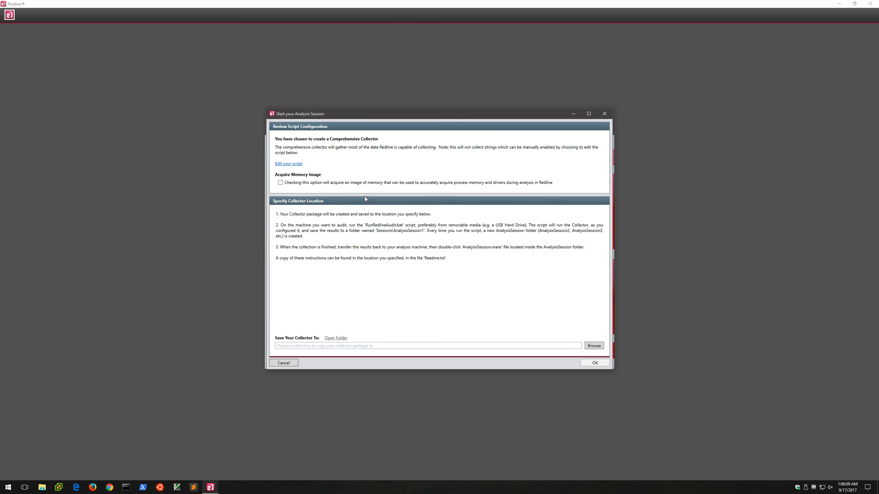
{"action": "left_click", "coordinate": [280, 183]}
{"action": "left_click", "coordinate": [288, 164]}
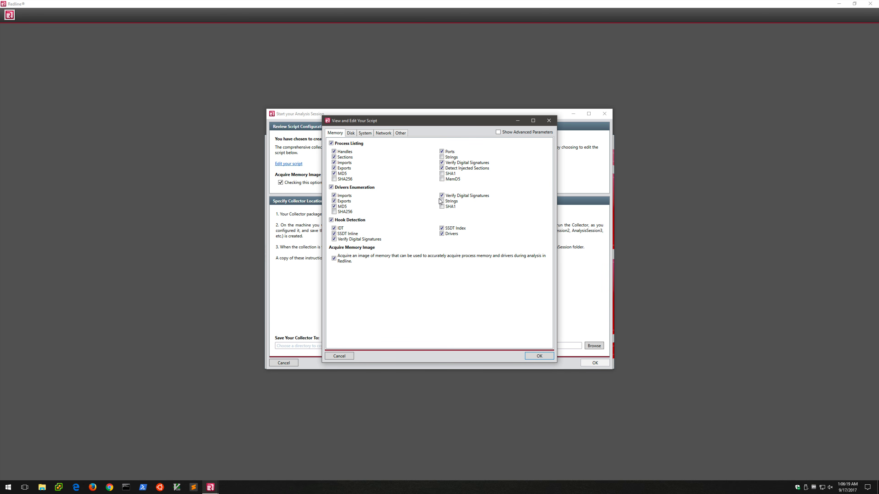
Review the Comprehensive Collector script's disk, system, network and other options, close the script and enable memory image acquisition
{"action": "left_click", "coordinate": [350, 133]}
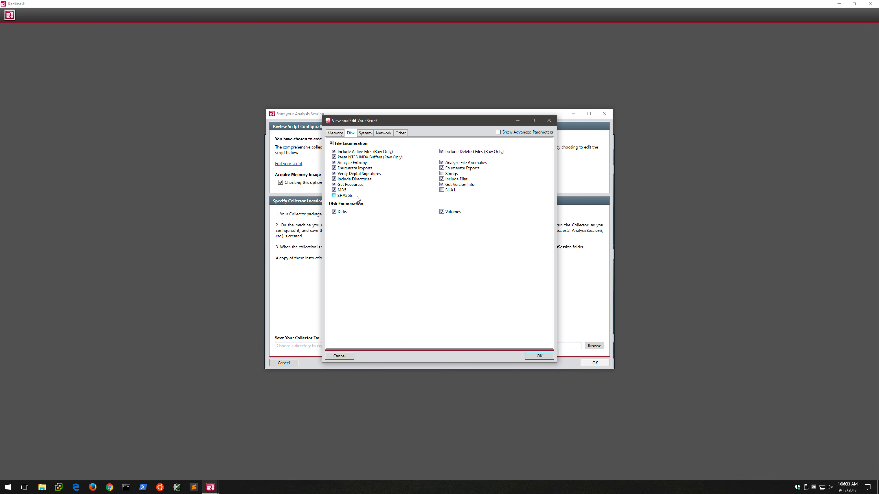
{"action": "left_click", "coordinate": [364, 136]}
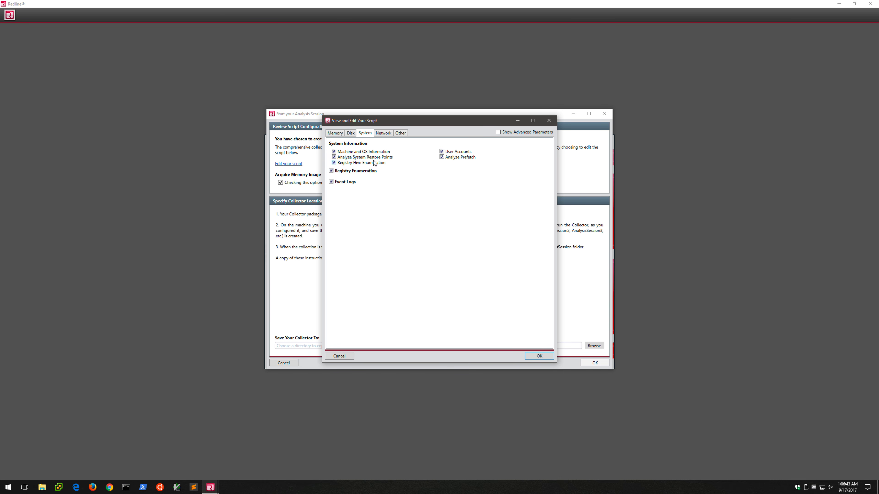
{"action": "left_click", "coordinate": [382, 134]}
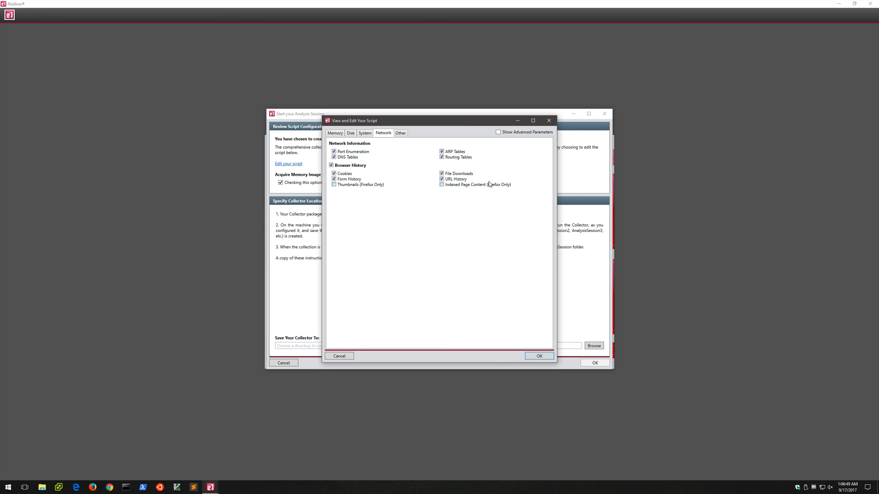
{"action": "left_click", "coordinate": [400, 134]}
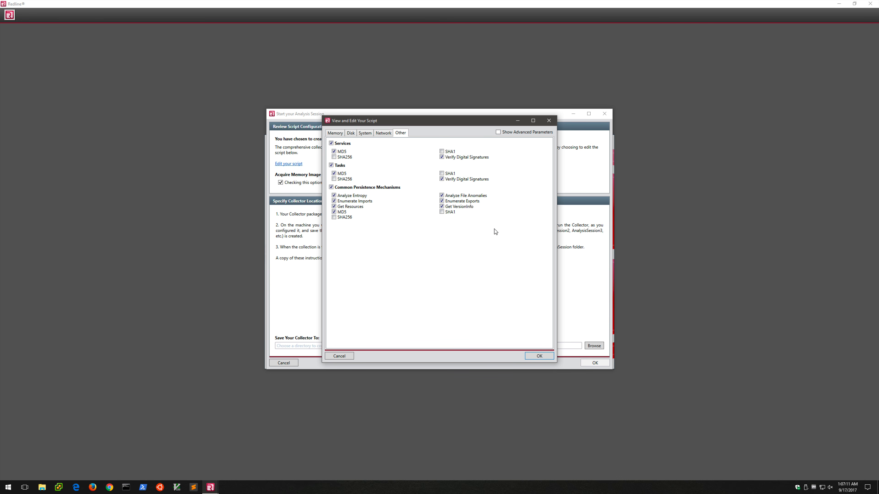
{"action": "key", "text": "Return"}
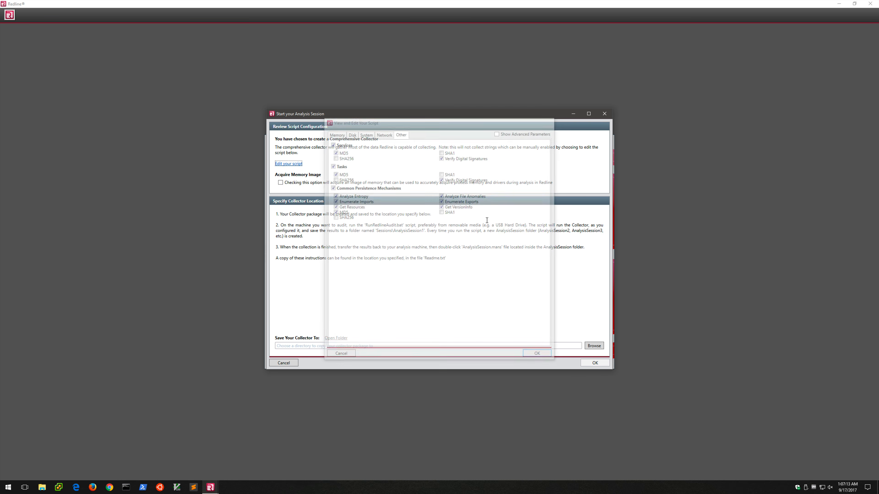
{"action": "left_click", "coordinate": [280, 185]}
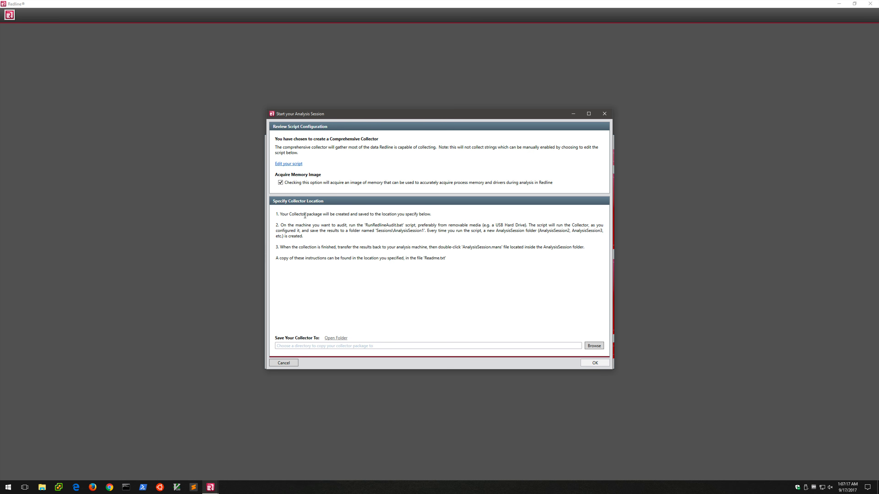
Try to set the root of the Flash (E:) drive as the collector's save location
{"action": "left_click", "coordinate": [594, 346]}
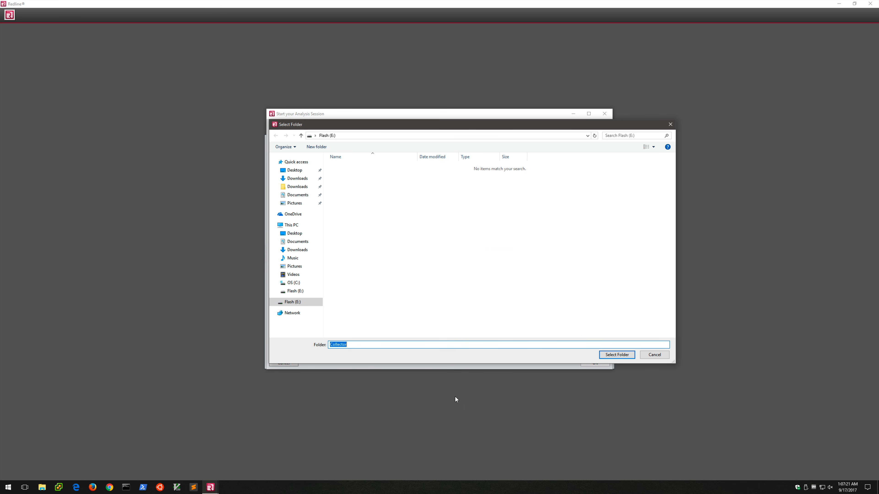
{"action": "key", "text": "BackSpace"}
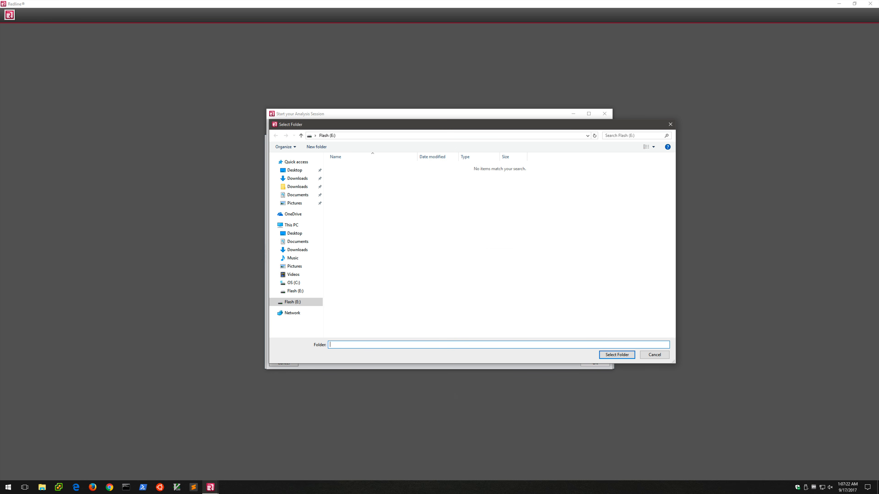
{"action": "left_click", "coordinate": [613, 357]}
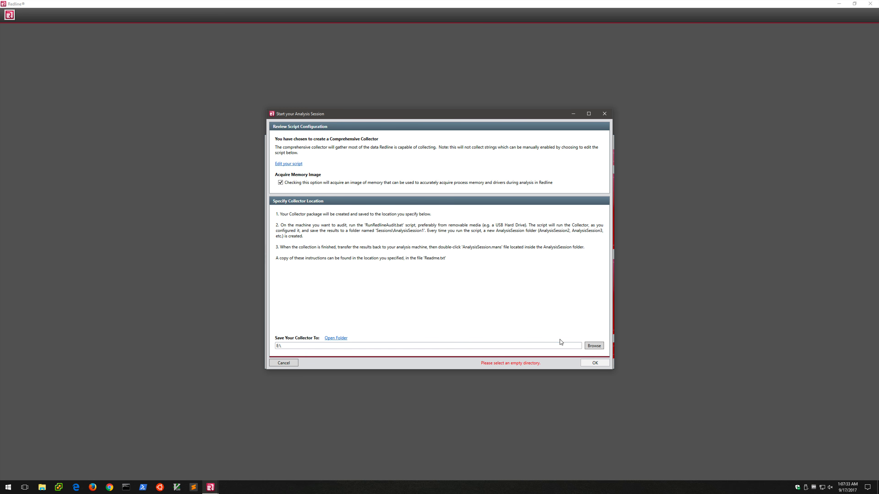
Create a folder named Collector on the Flash (E:) drive and save the Comprehensive Collector package there
{"action": "left_click", "coordinate": [596, 345]}
{"action": "right_click", "coordinate": [353, 204]}
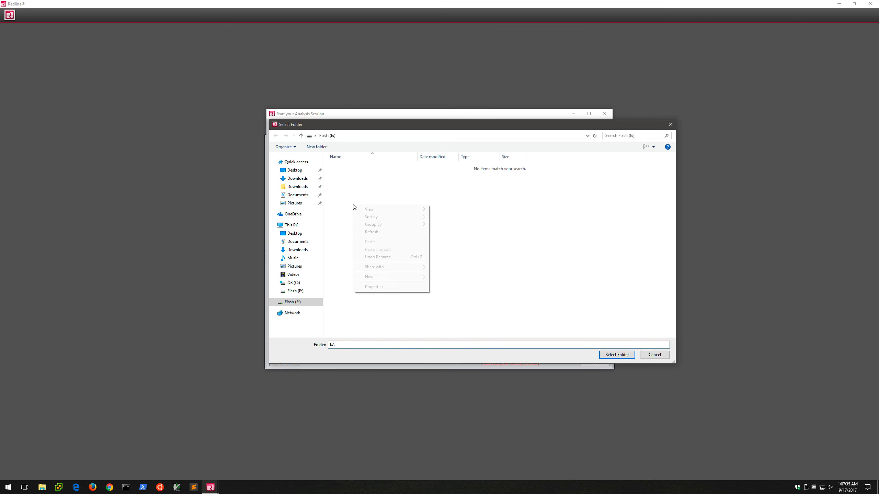
{"action": "mouse_move", "coordinate": [374, 276]}
{"action": "left_click", "coordinate": [436, 277]}
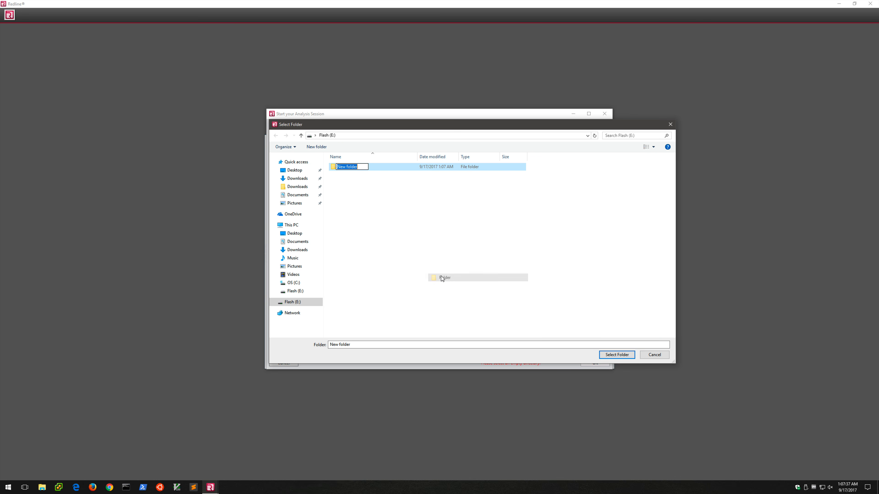
{"action": "type", "text": "Collector"}
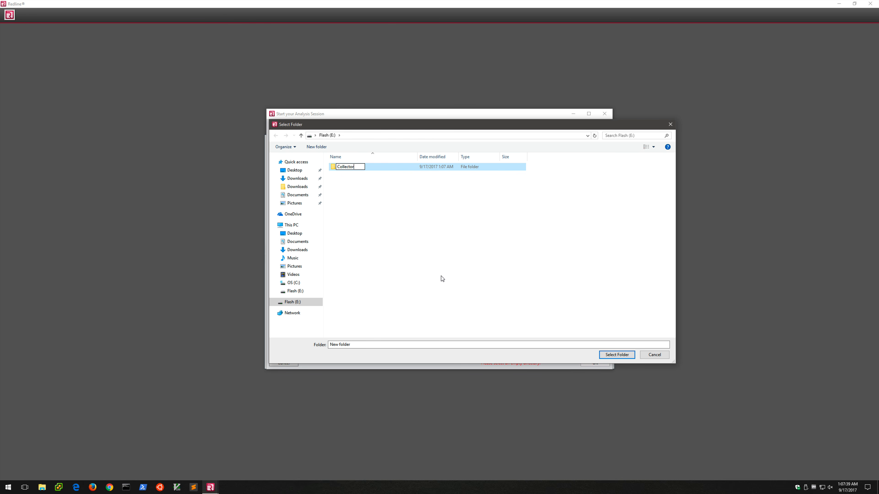
{"action": "key", "text": "Return"}
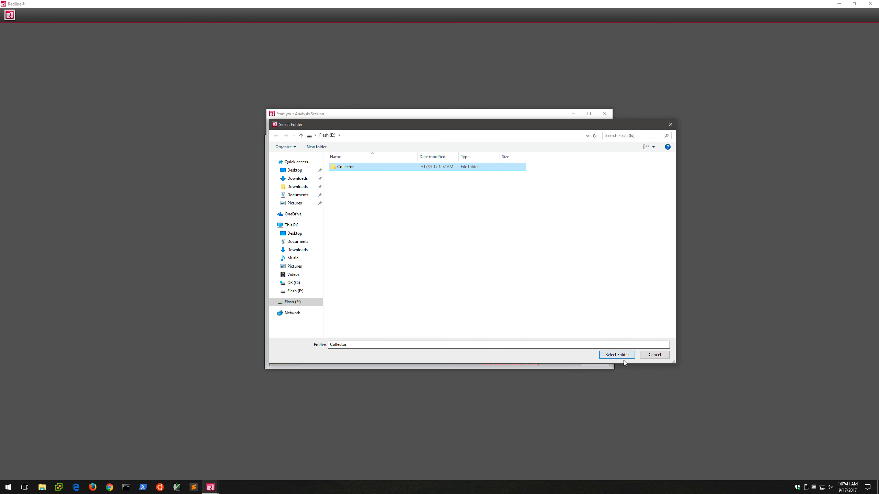
{"action": "left_click", "coordinate": [607, 355]}
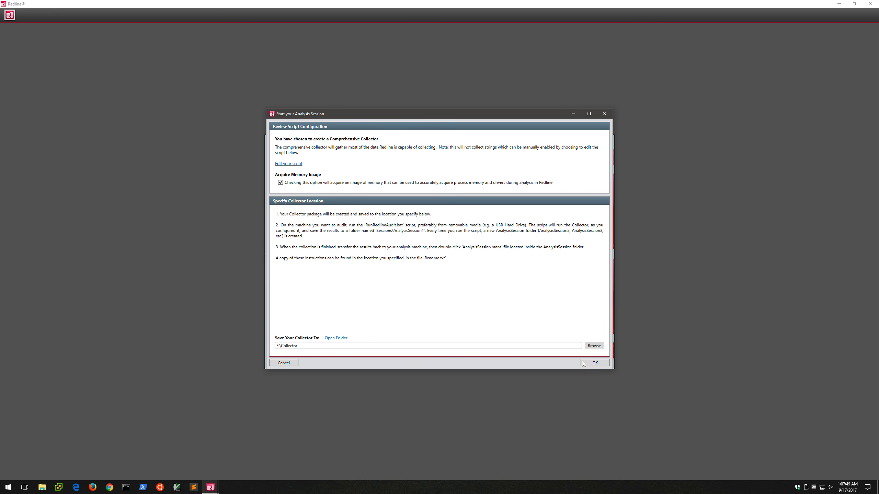
{"action": "left_click", "coordinate": [594, 365]}
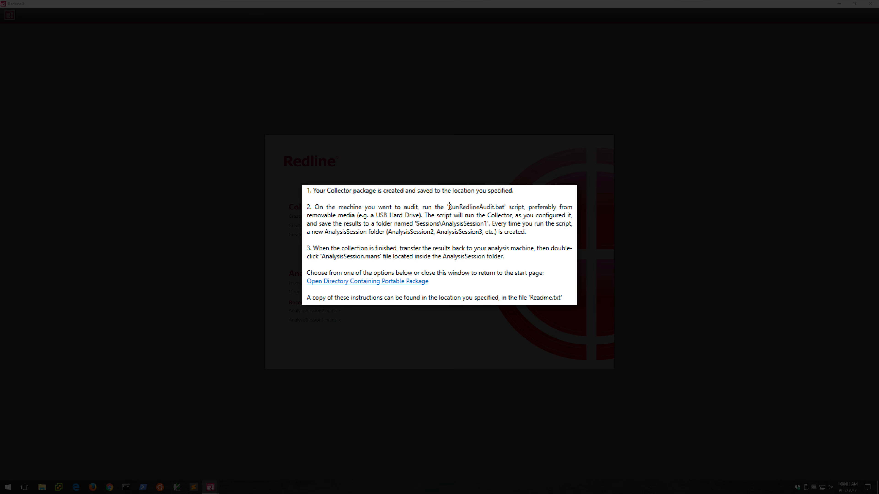
Highlight RunRedlineAudit.bat in the collector instructions and open the directory containing the portable package
{"action": "left_click_drag", "start_coordinate": [449, 205], "coordinate": [505, 204]}
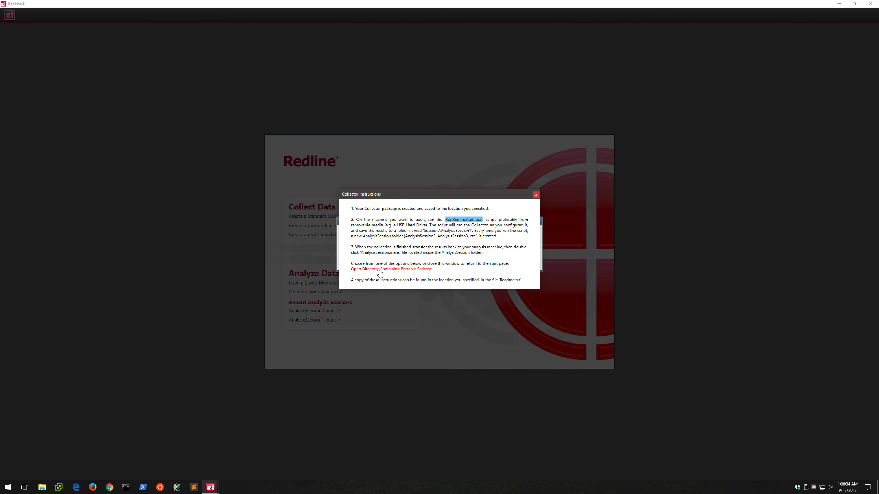
{"action": "left_click", "coordinate": [385, 271]}
{"action": "left_click", "coordinate": [386, 272]}
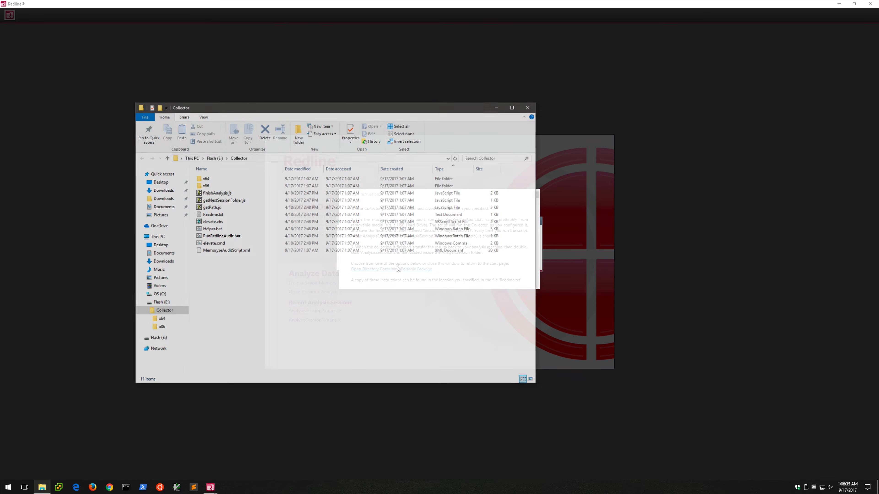
{"action": "left_click_drag", "start_coordinate": [283, 111], "coordinate": [298, 109]}
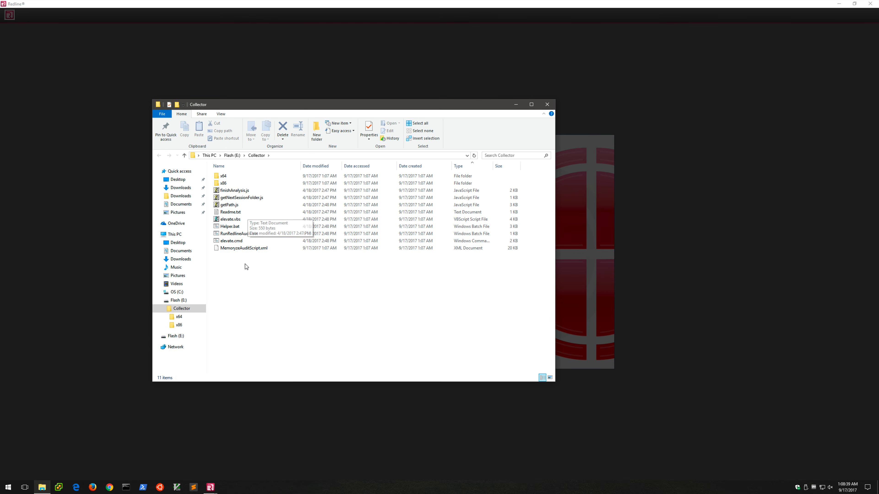
Open RunRedlineAudit.bat for editing, read through the whole batch script and close it without changes
{"action": "left_click", "coordinate": [239, 235]}
{"action": "right_click", "coordinate": [239, 236]}
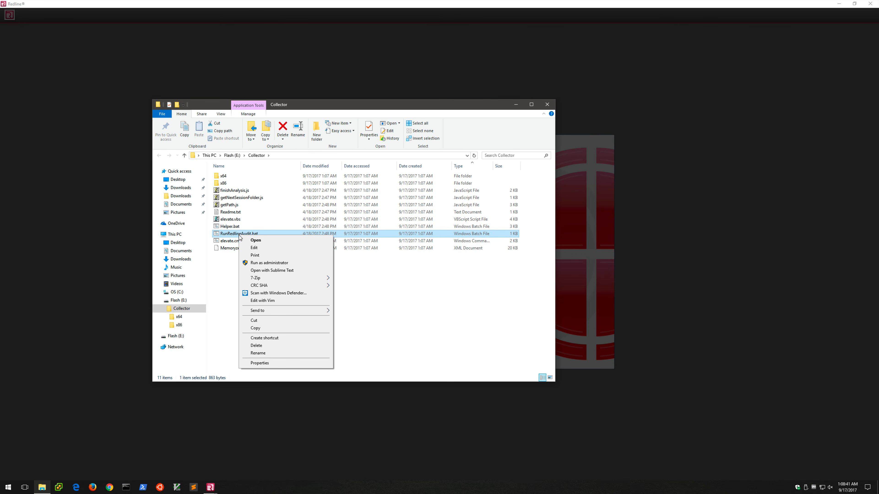
{"action": "left_click", "coordinate": [257, 248]}
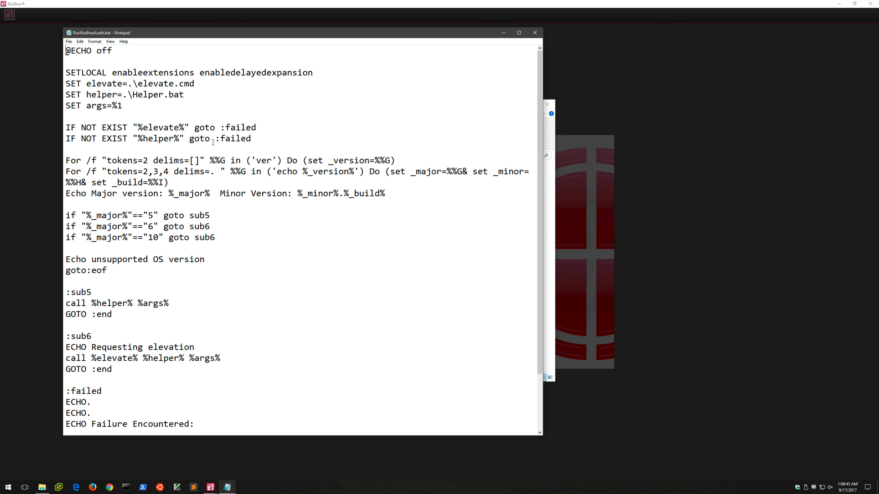
{"action": "scroll", "coordinate": [212, 142], "scroll_direction": "down", "scroll_amount": 2}
{"action": "scroll", "coordinate": [213, 140], "scroll_direction": "up", "scroll_amount": 2}
{"action": "scroll", "coordinate": [213, 141], "scroll_direction": "down", "scroll_amount": 2}
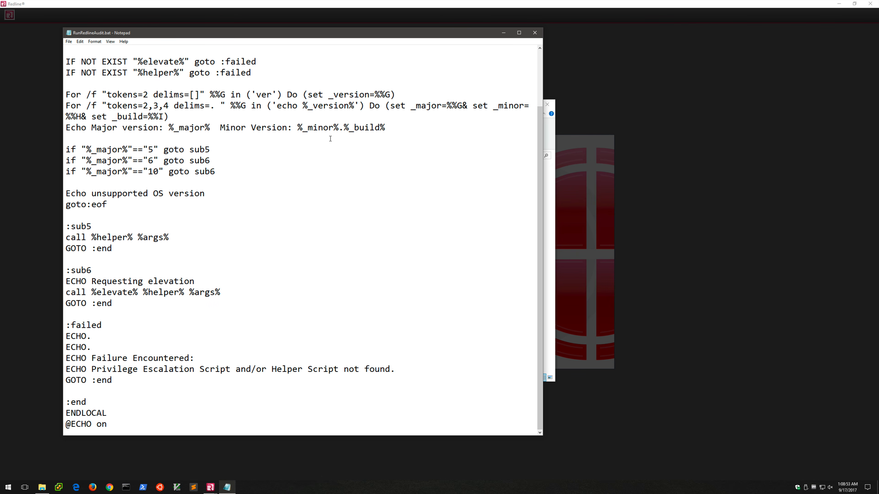
{"action": "scroll", "coordinate": [455, 85], "scroll_direction": "up", "scroll_amount": 2}
{"action": "left_click", "coordinate": [535, 32]}
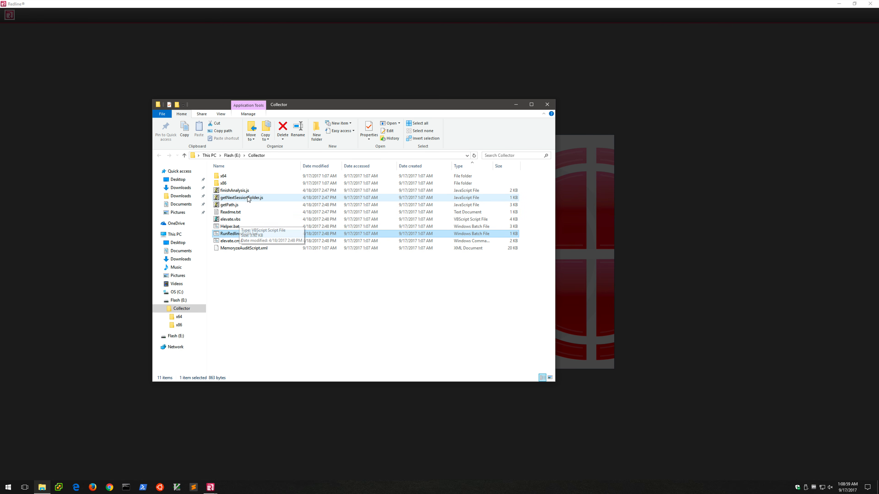
Inspect the contents of the x64 and x86 folders in the Collector package and return to the Collector folder
{"action": "double_click", "coordinate": [225, 176]}
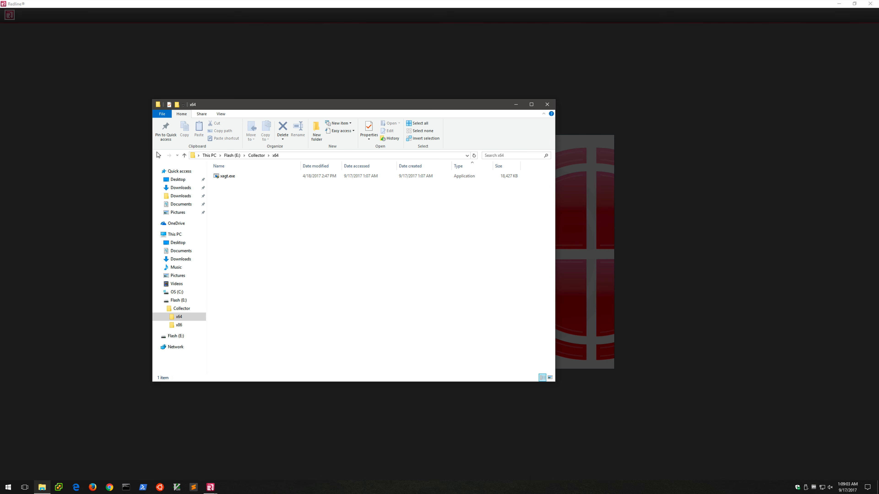
{"action": "left_click", "coordinate": [158, 155]}
{"action": "double_click", "coordinate": [226, 184]}
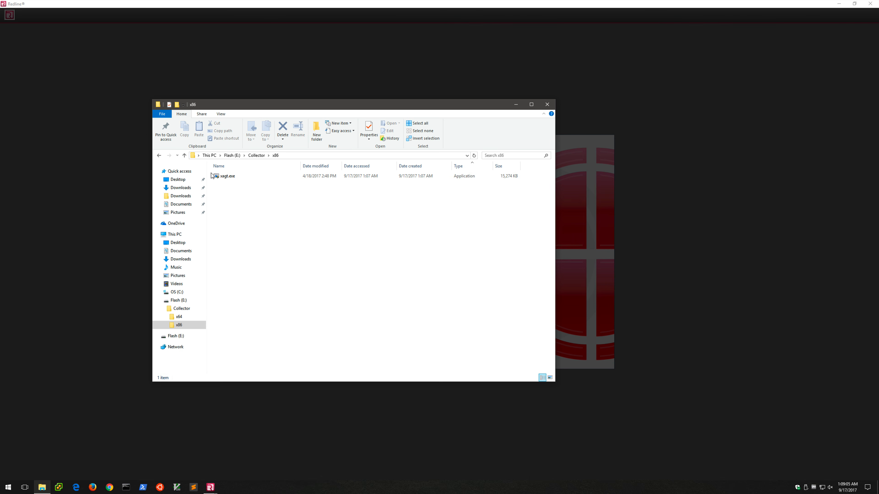
{"action": "left_click", "coordinate": [159, 155]}
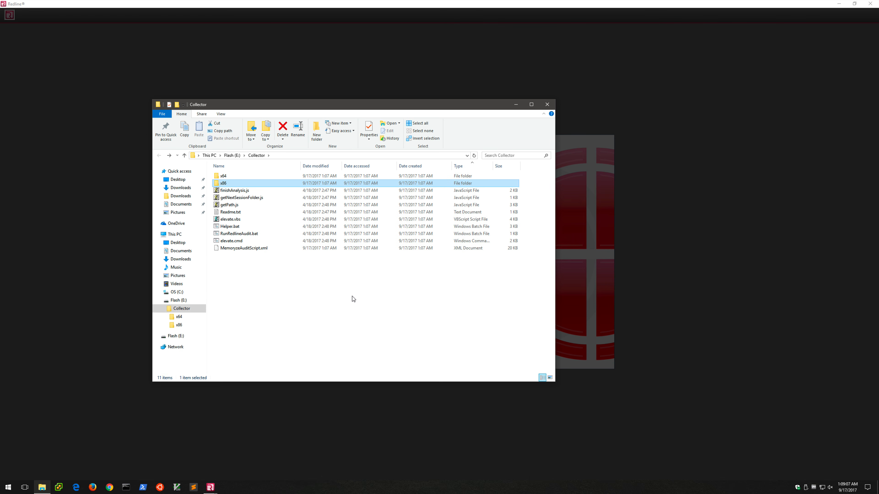
{"action": "left_click", "coordinate": [352, 296]}
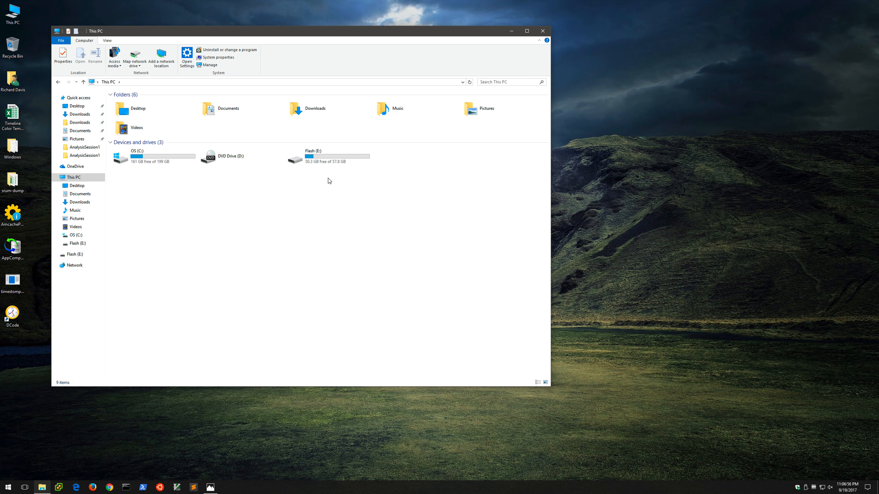
Open the Collector folder on the Flash (E:) drive and select RunRedlineAudit.bat
{"action": "double_click", "coordinate": [323, 163]}
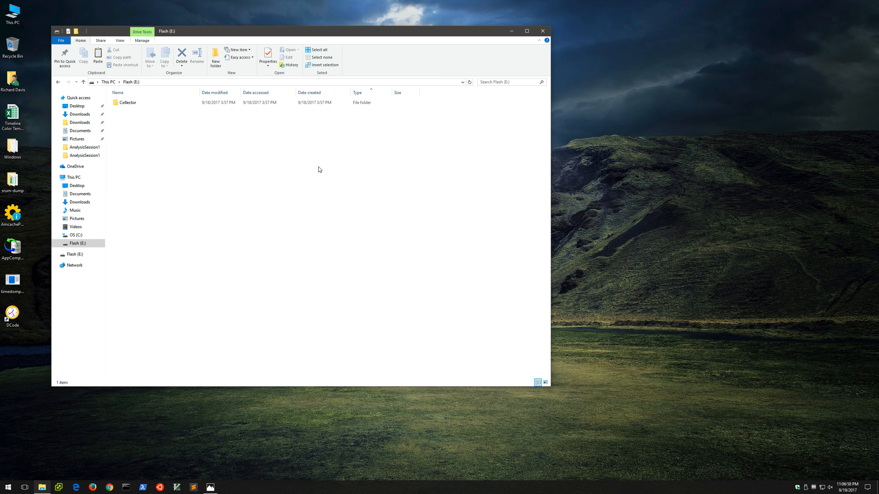
{"action": "double_click", "coordinate": [136, 103]}
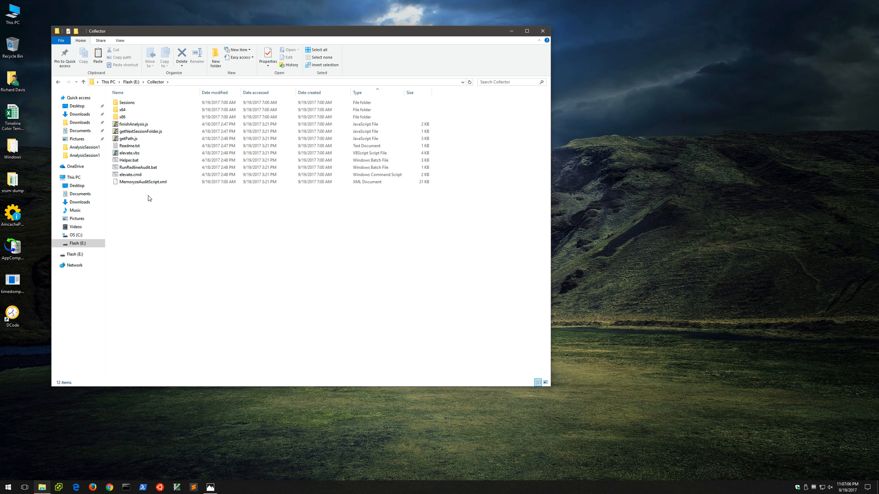
{"action": "left_click", "coordinate": [144, 168]}
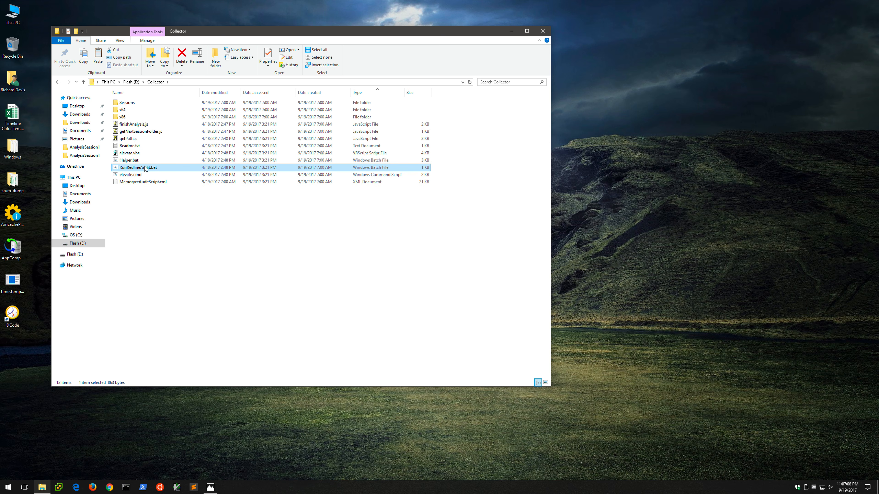
View the Redline Collector.png picture of the running audit, minimize it and return to the Collector folder
{"action": "left_click", "coordinate": [210, 487]}
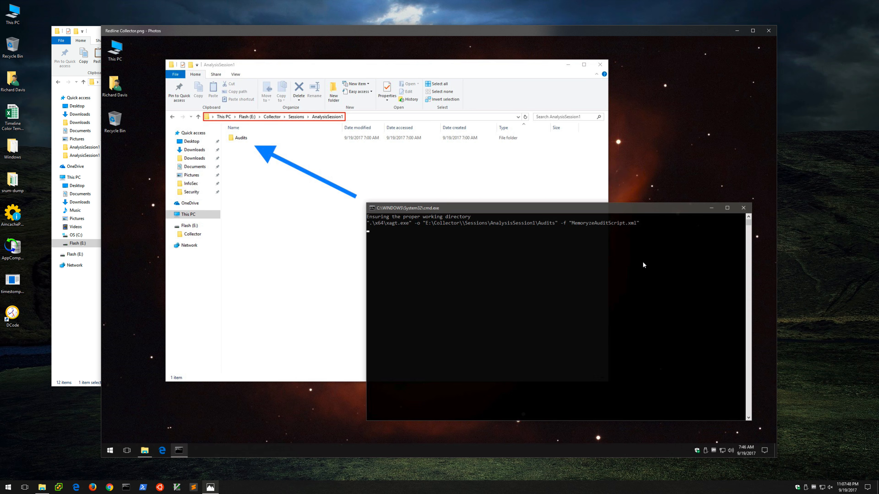
{"action": "left_click", "coordinate": [737, 31]}
{"action": "left_click", "coordinate": [278, 241]}
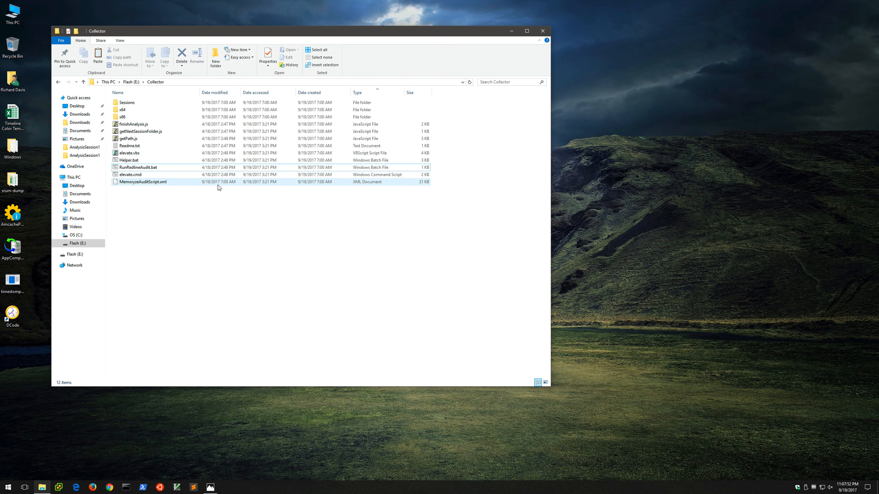
Examine the collected files in Sessions\AnalysisSession1 and its Audits folder, and close the folder window
{"action": "double_click", "coordinate": [142, 103]}
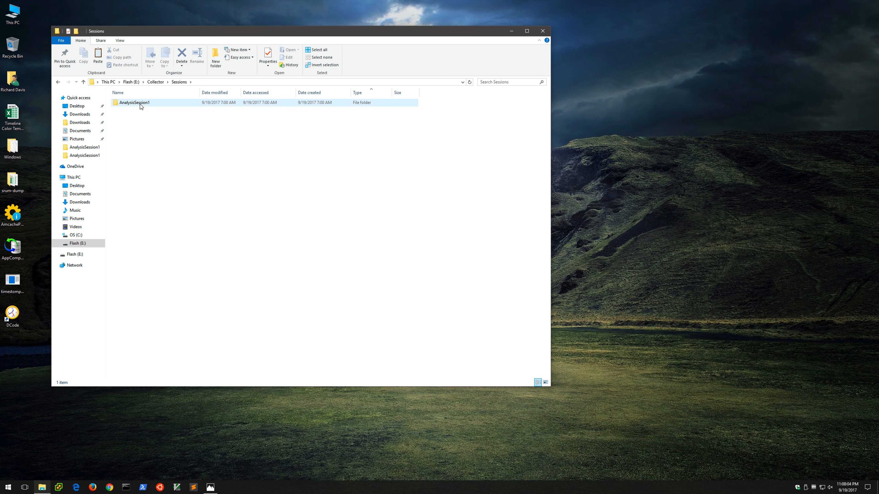
{"action": "double_click", "coordinate": [140, 104]}
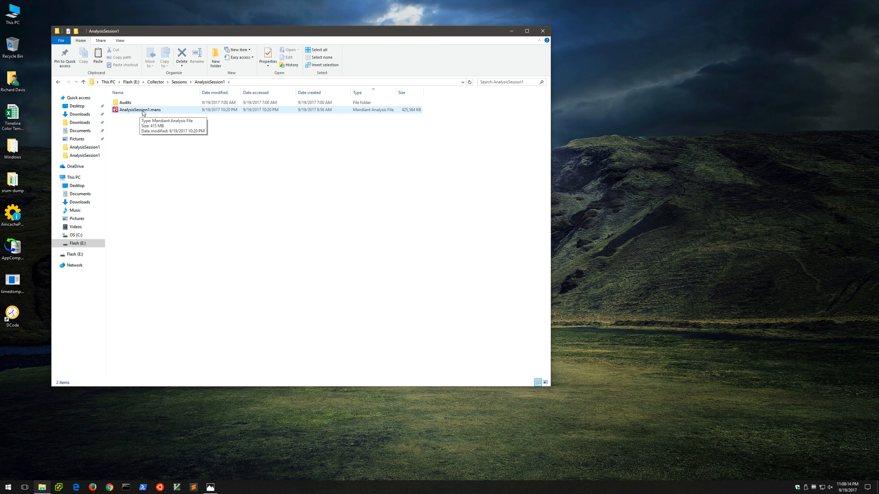
{"action": "double_click", "coordinate": [132, 104]}
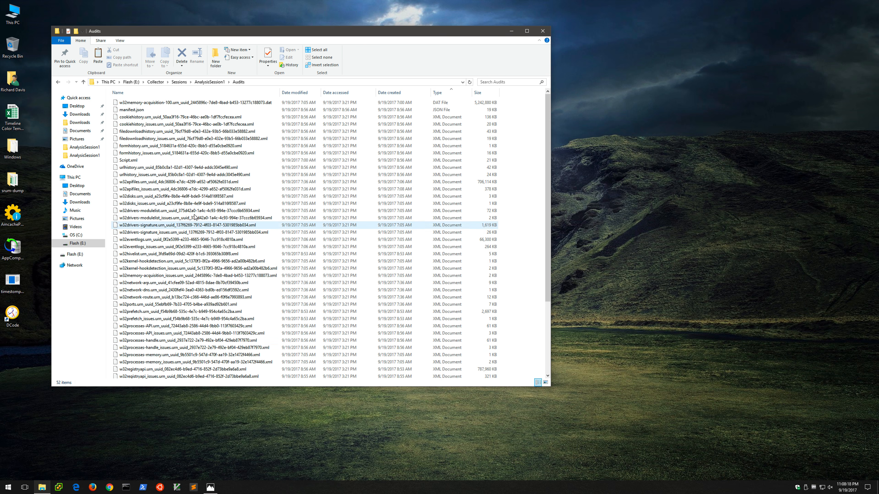
{"action": "scroll", "coordinate": [201, 243], "scroll_direction": "down", "scroll_amount": 5}
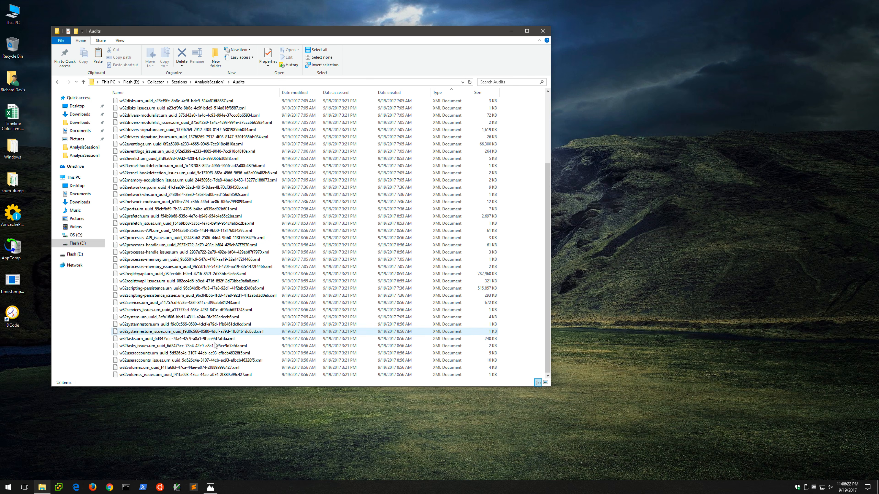
{"action": "left_click", "coordinate": [58, 82]}
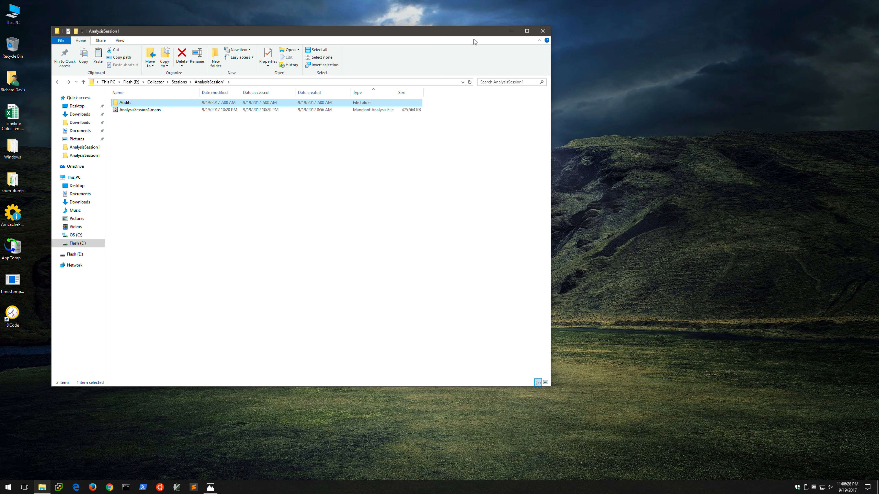
{"action": "left_click", "coordinate": [538, 32]}
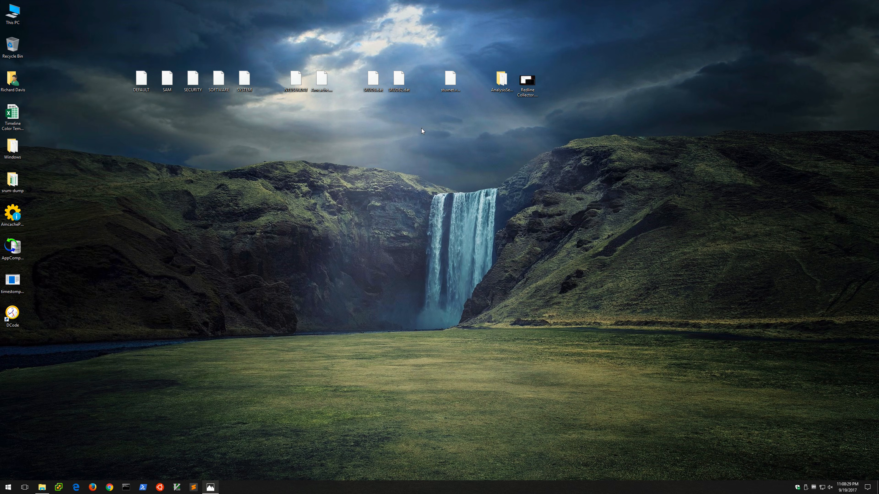
Open AnalysisSession1.mans in Redline from the AnalysisSession1 folder on the desktop
{"action": "double_click", "coordinate": [501, 81]}
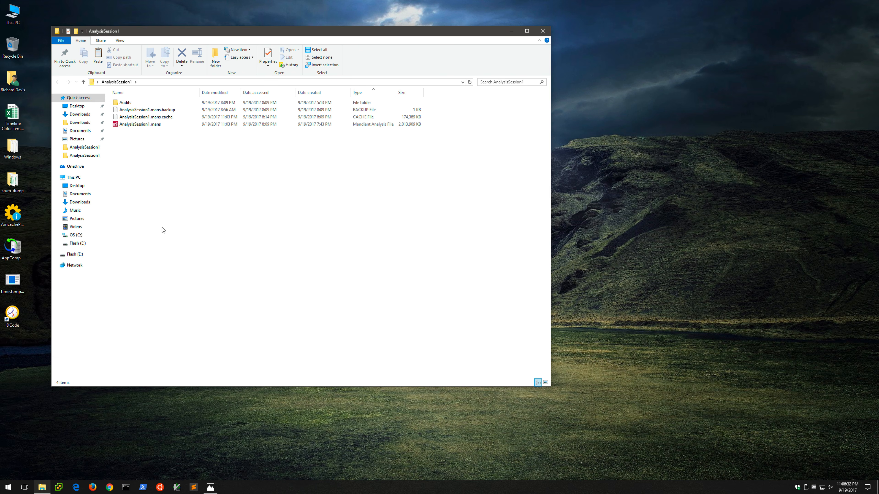
{"action": "left_click", "coordinate": [149, 125]}
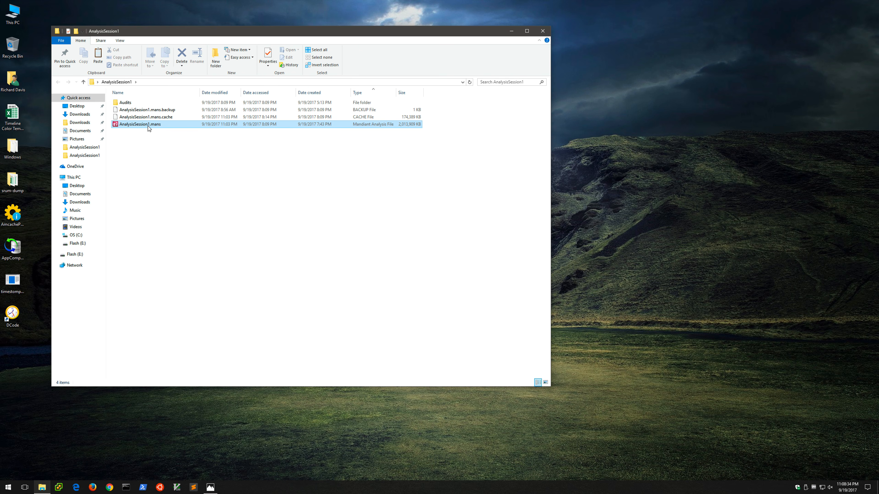
{"action": "key", "text": "Return"}
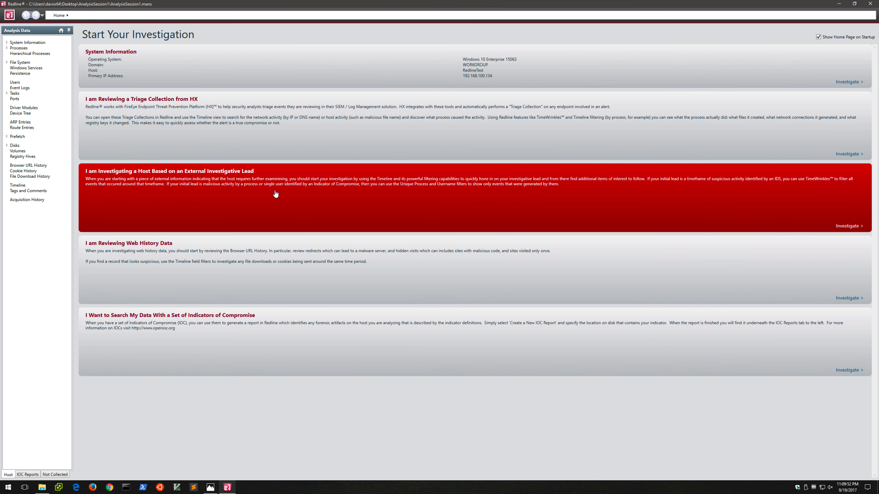
Review the host's System Information and its Processes list, selecting the svchost.exe process with PID 748
{"action": "left_click", "coordinate": [188, 181]}
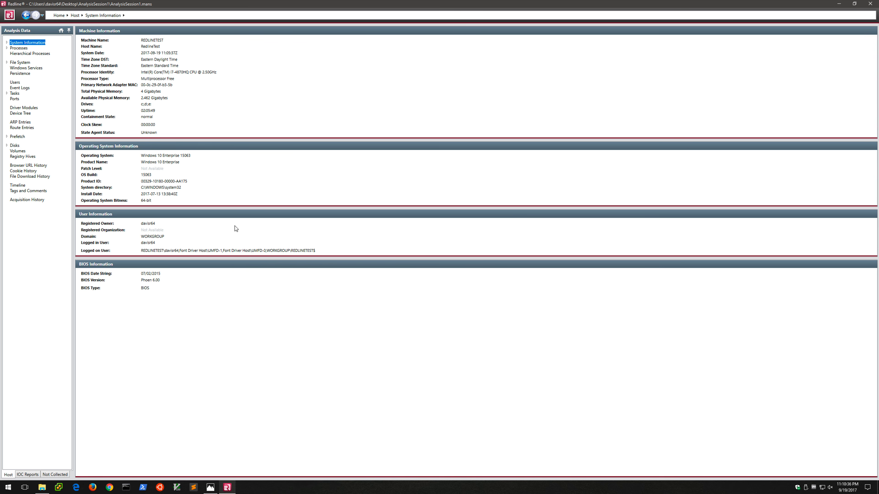
{"action": "key", "text": "Down"}
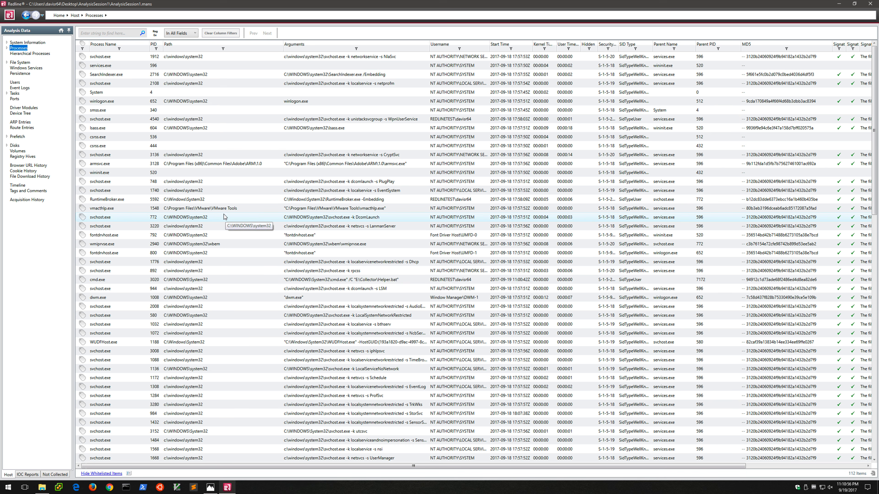
{"action": "left_click", "coordinate": [194, 182]}
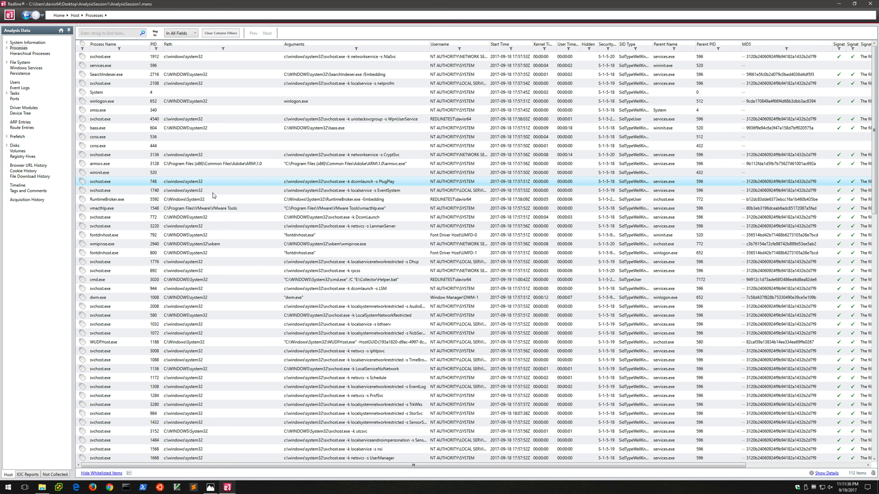
Show the Hierarchical Processes view and widen the Arguments column to reveal the full svchost.exe command lines
{"action": "left_click", "coordinate": [35, 53]}
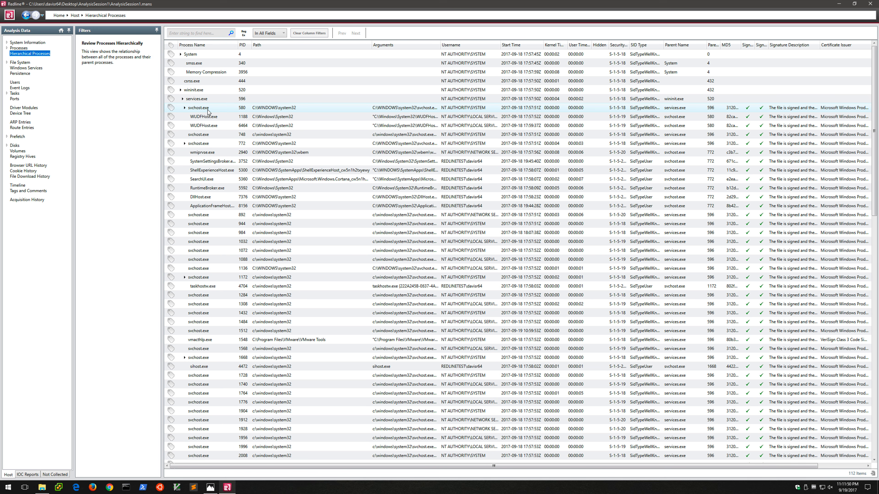
{"action": "left_click", "coordinate": [200, 105]}
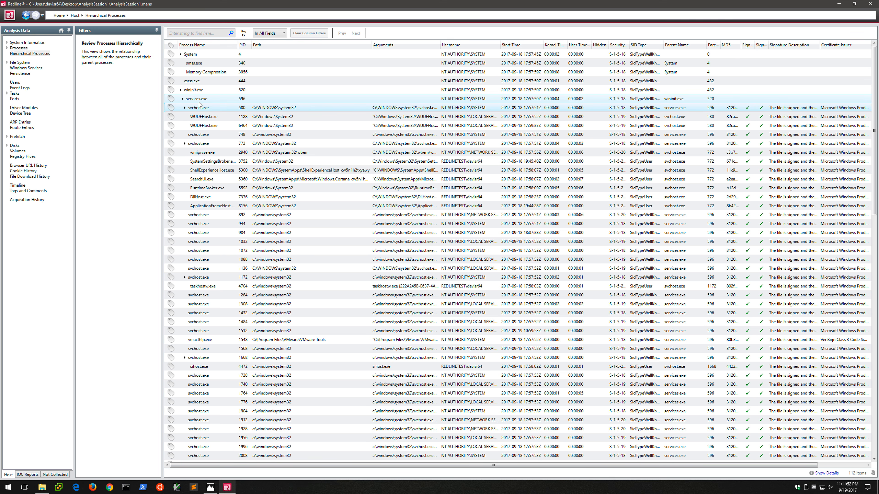
{"action": "left_click", "coordinate": [222, 93]}
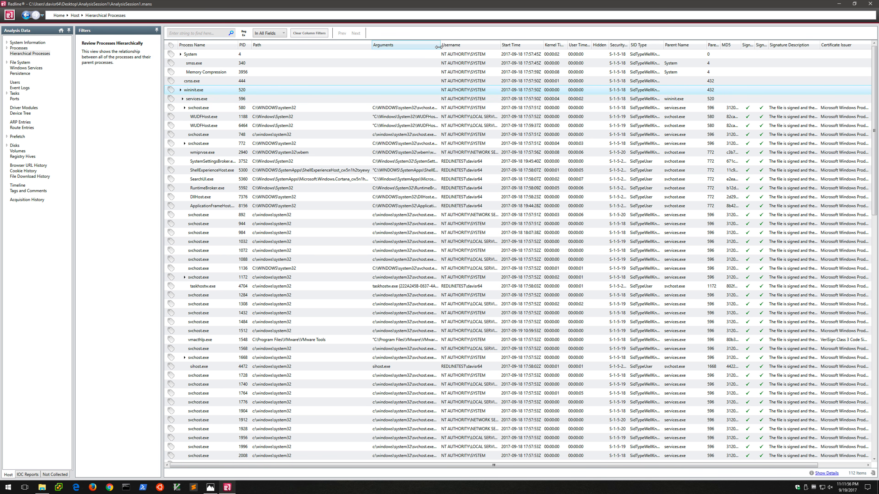
{"action": "left_click_drag", "start_coordinate": [439, 46], "coordinate": [493, 47]}
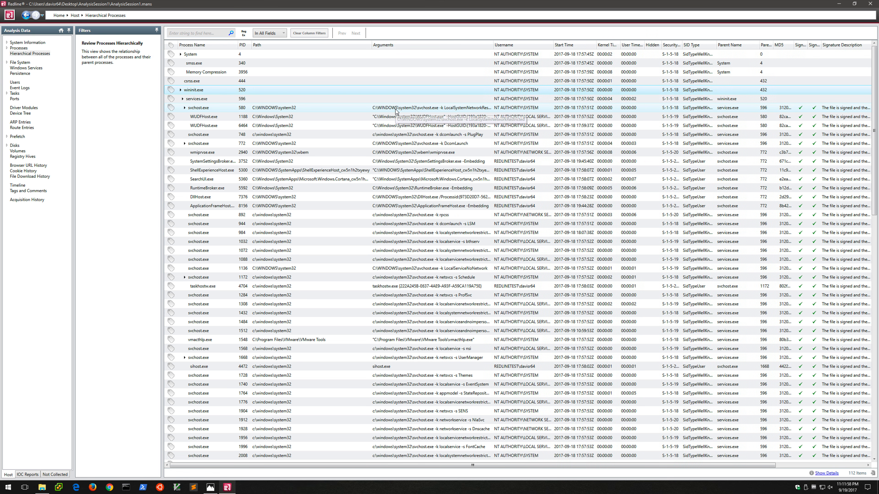
{"action": "left_click", "coordinate": [396, 110]}
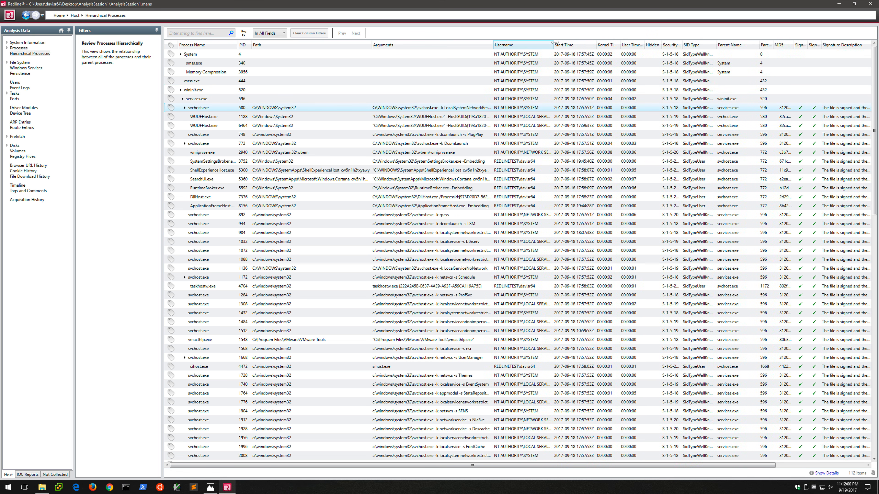
{"action": "left_click_drag", "start_coordinate": [494, 44], "coordinate": [555, 42]}
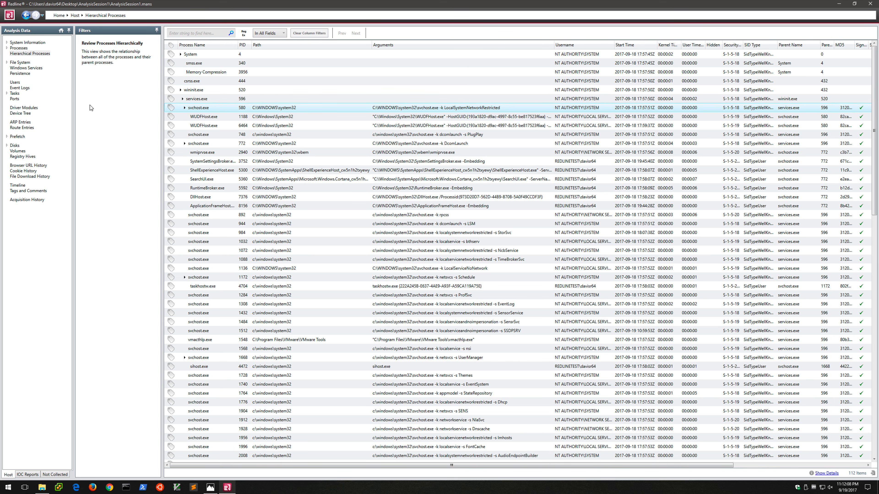
Show the File System data and filter it to the Downloads folder of the main user profile under Users
{"action": "left_click", "coordinate": [19, 62]}
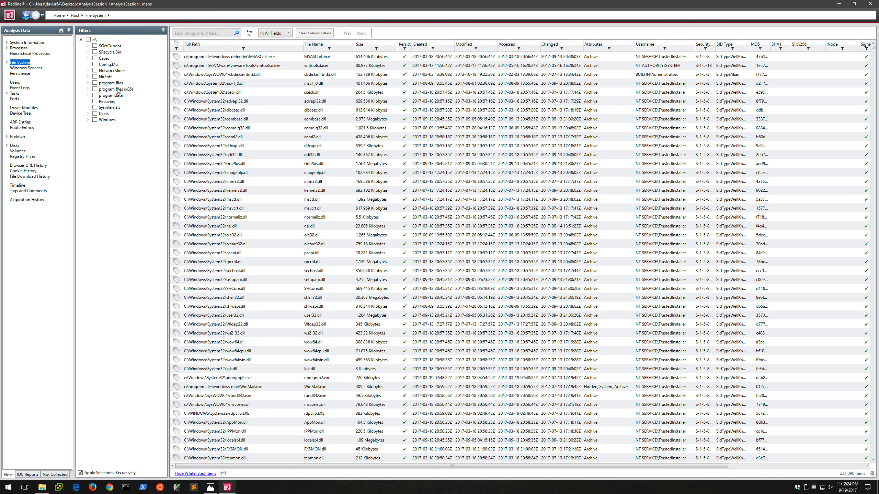
{"action": "left_click", "coordinate": [87, 114]}
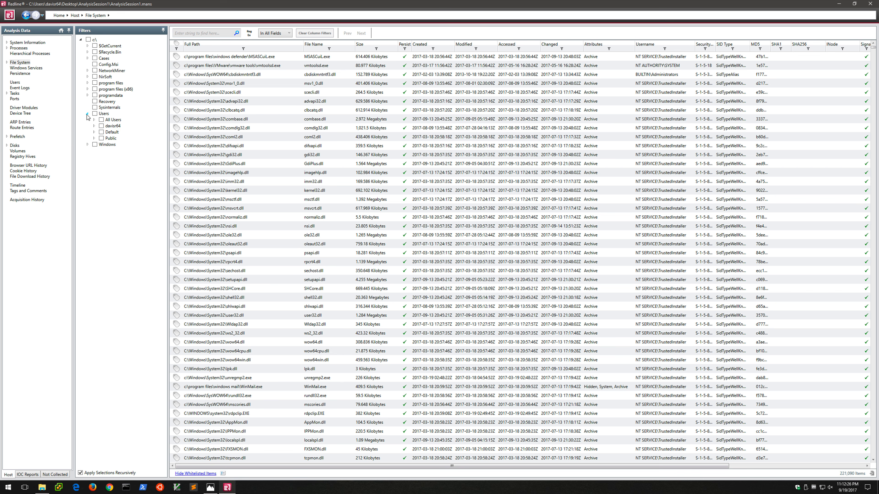
{"action": "left_click", "coordinate": [94, 126]}
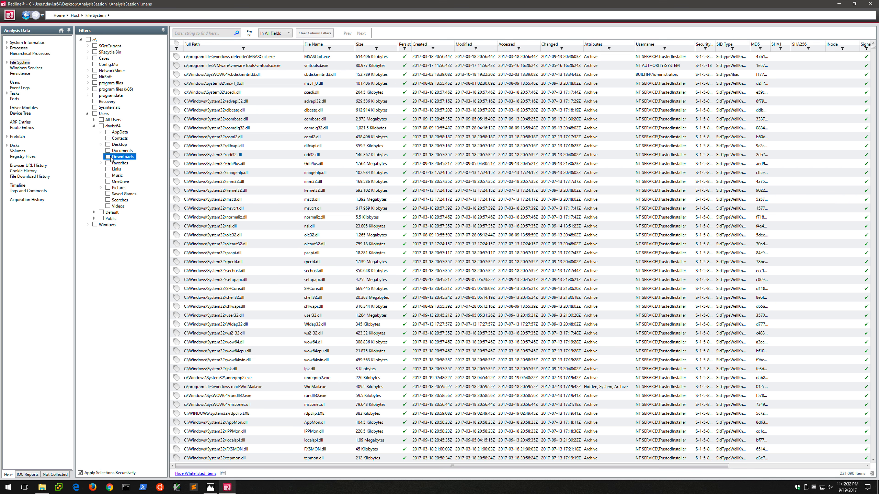
{"action": "left_click", "coordinate": [107, 157]}
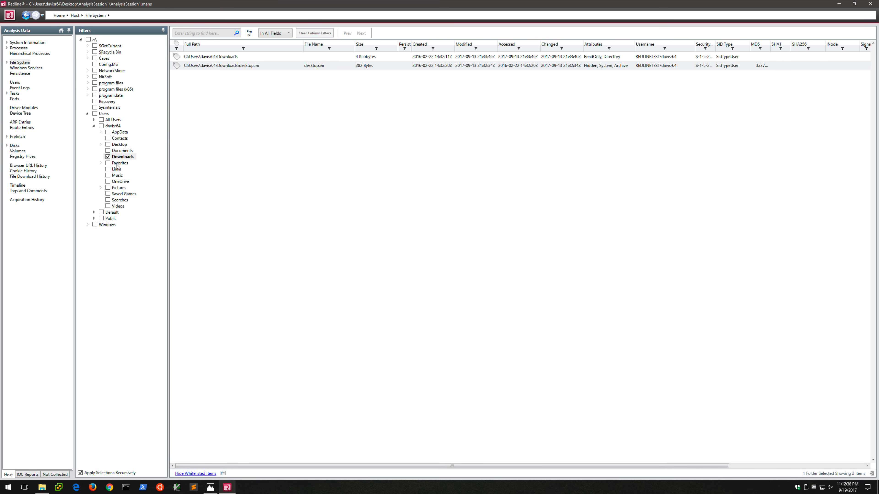
Clear the Downloads filter and list the files in the same user profile's Desktop folder instead
{"action": "left_click", "coordinate": [108, 156]}
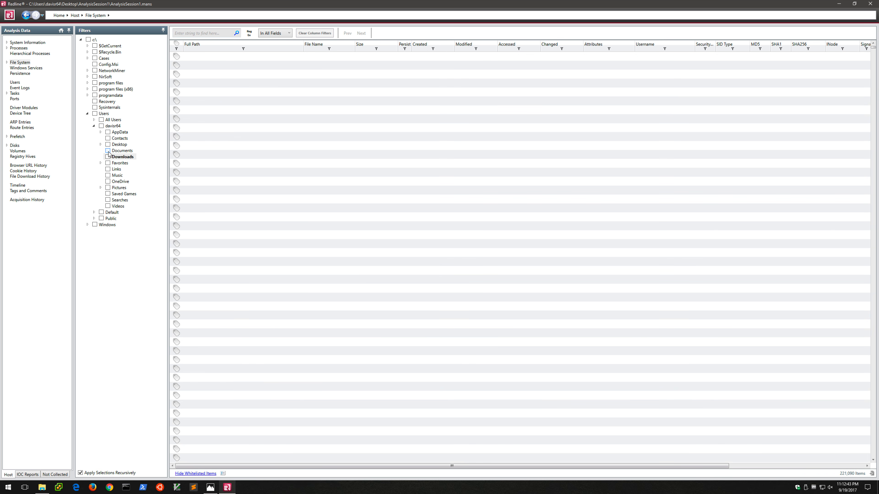
{"action": "left_click", "coordinate": [108, 152]}
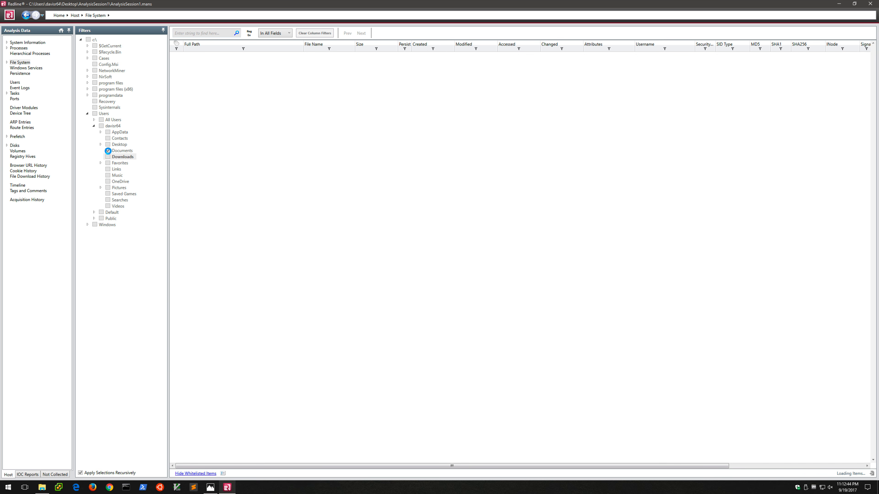
{"action": "left_click", "coordinate": [109, 150]}
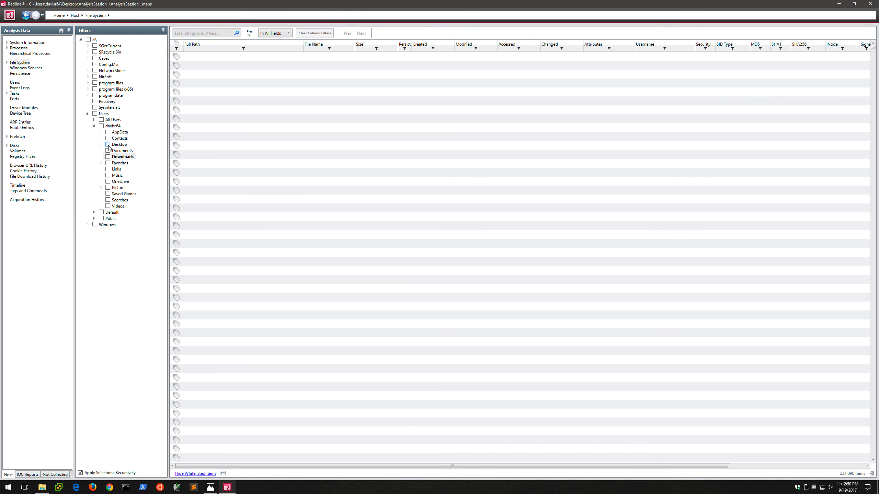
{"action": "left_click", "coordinate": [108, 145]}
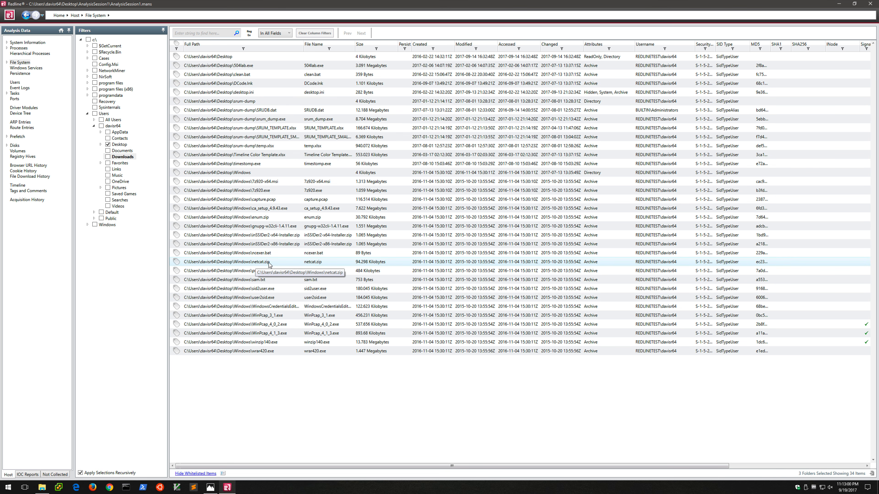
Open the full detailed information for netcat.zip and select its MD5 hash
{"action": "left_click", "coordinate": [273, 263]}
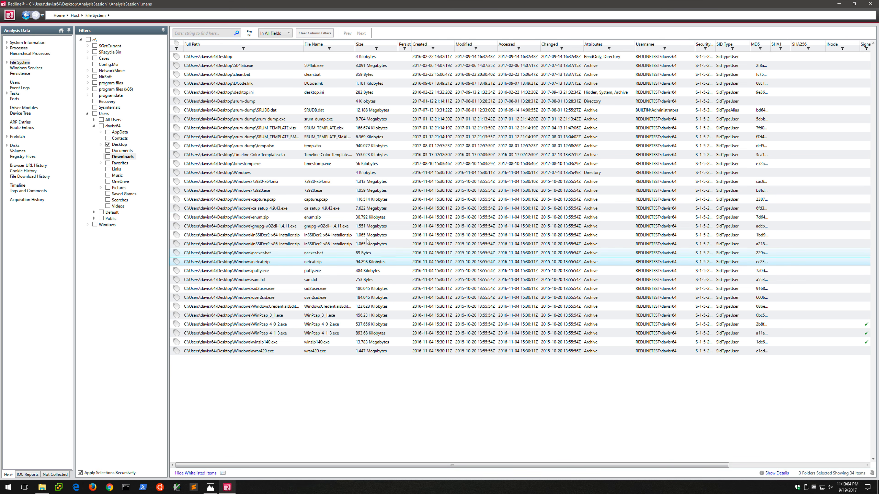
{"action": "double_click", "coordinate": [265, 260]}
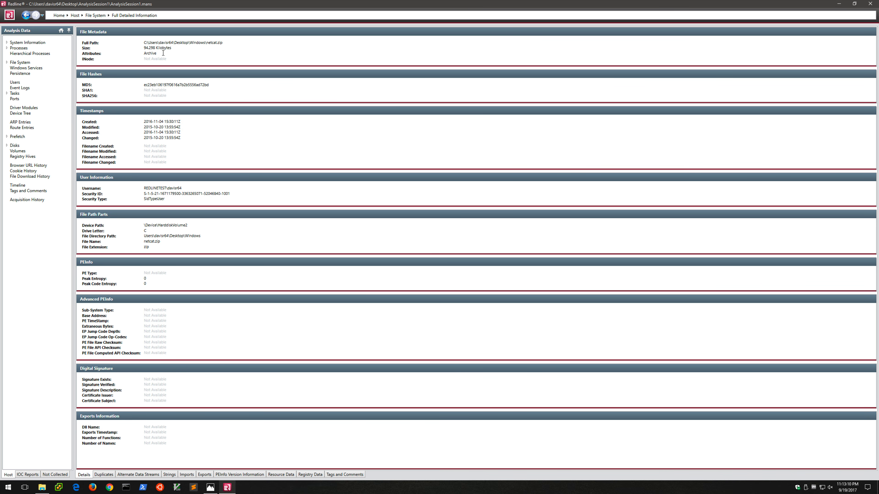
{"action": "double_click", "coordinate": [165, 85]}
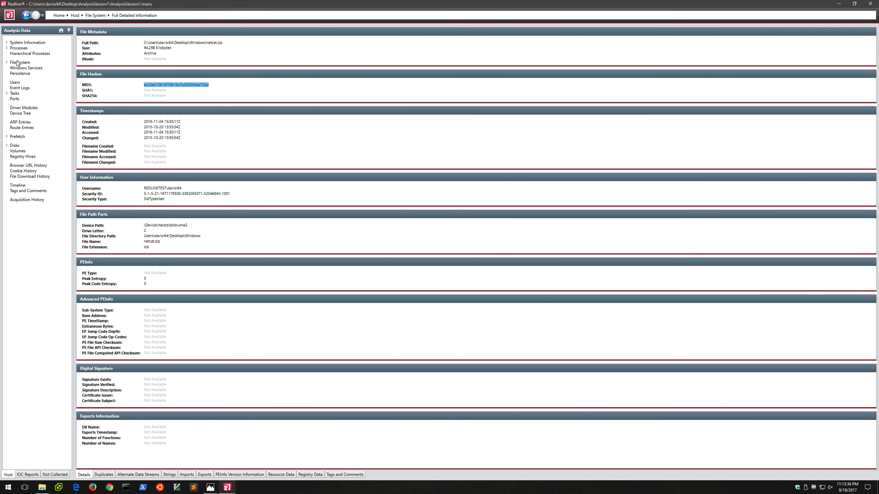
Review the Persistence entries, widening the Registry Path column to reveal the full registry paths
{"action": "left_click", "coordinate": [26, 63]}
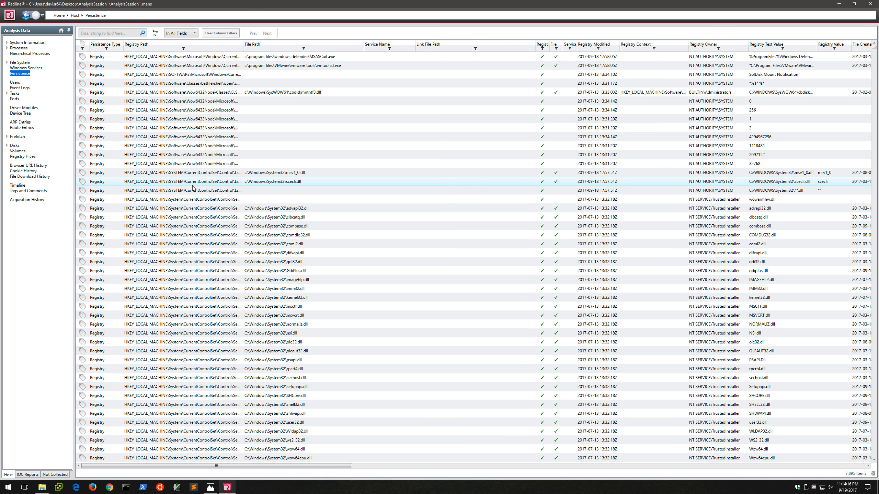
{"action": "scroll", "coordinate": [201, 191], "scroll_direction": "down", "scroll_amount": 10}
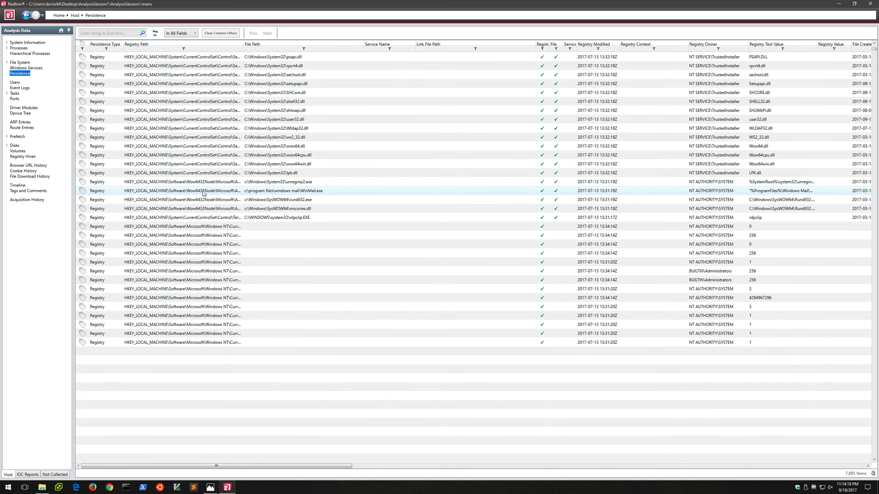
{"action": "scroll", "coordinate": [208, 197], "scroll_direction": "down", "scroll_amount": 6}
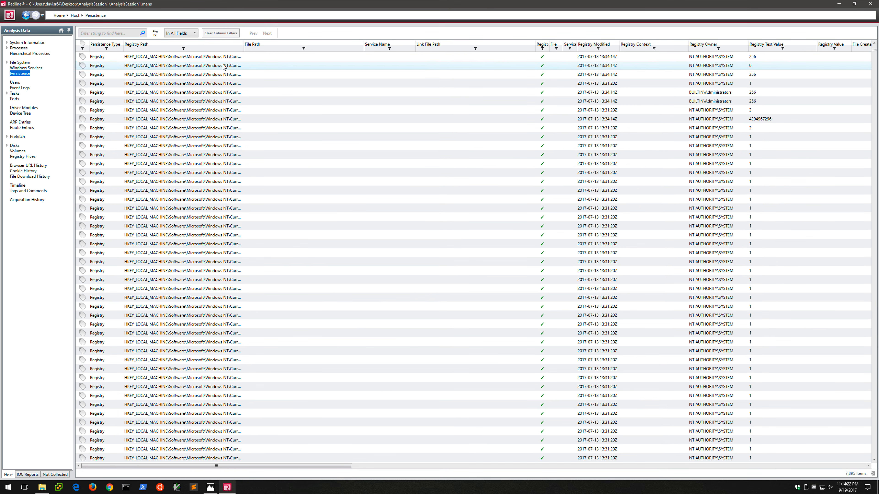
{"action": "left_click_drag", "start_coordinate": [244, 45], "coordinate": [405, 45]}
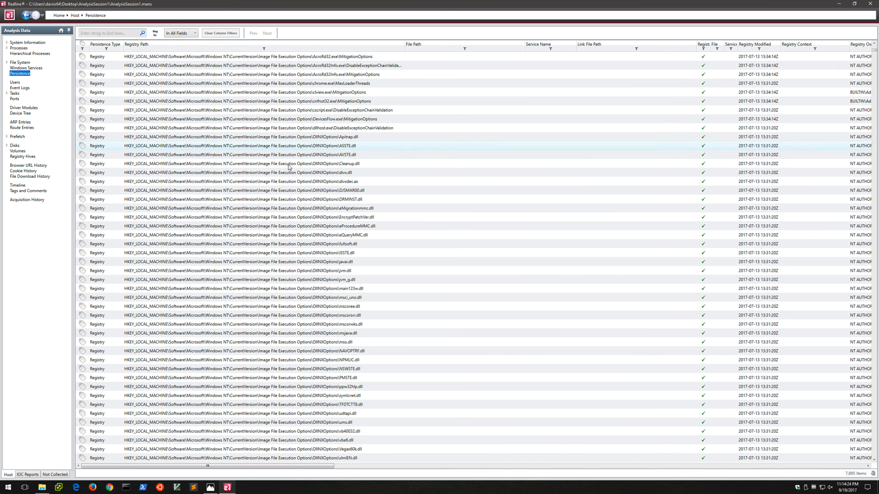
{"action": "scroll", "coordinate": [254, 180], "scroll_direction": "down", "scroll_amount": 10}
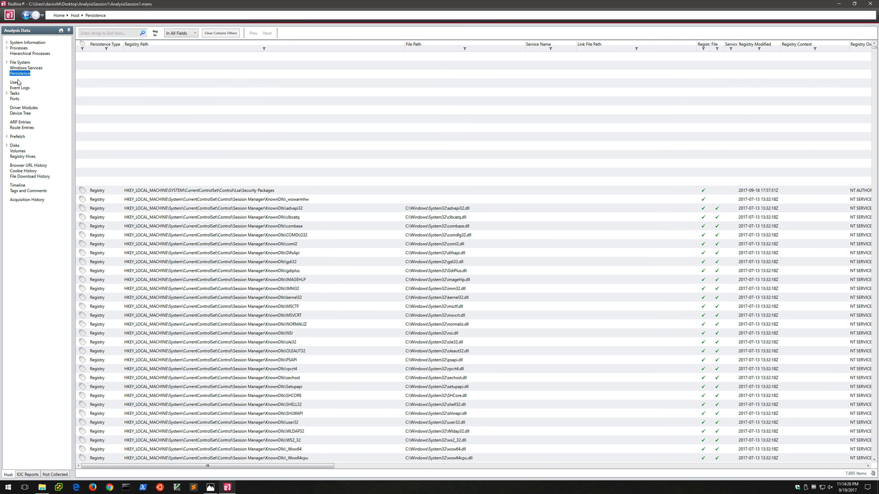
Review the host's Users list and its Event Logs, widening the Log column
{"action": "left_click", "coordinate": [17, 82]}
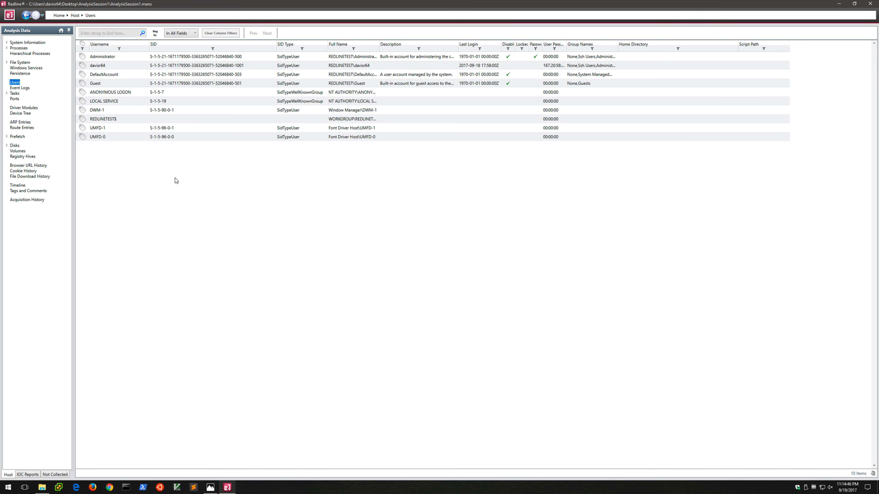
{"action": "key", "text": "Down"}
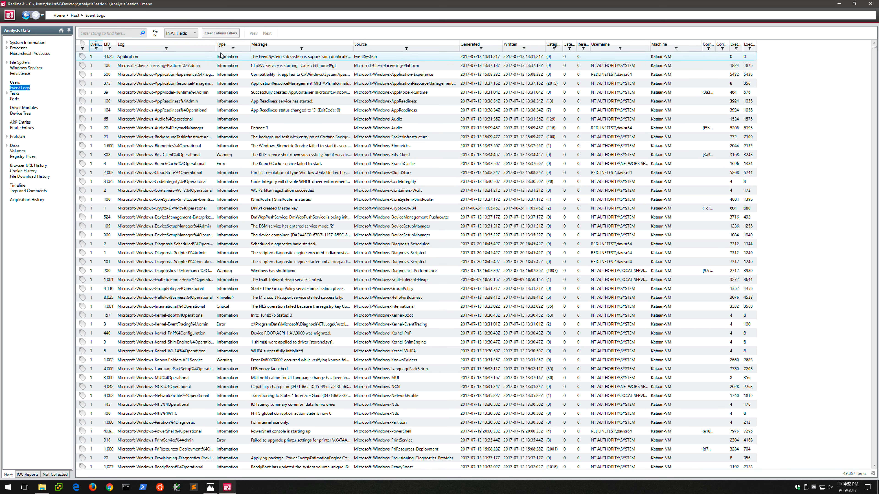
{"action": "left_click_drag", "start_coordinate": [215, 45], "coordinate": [248, 46]}
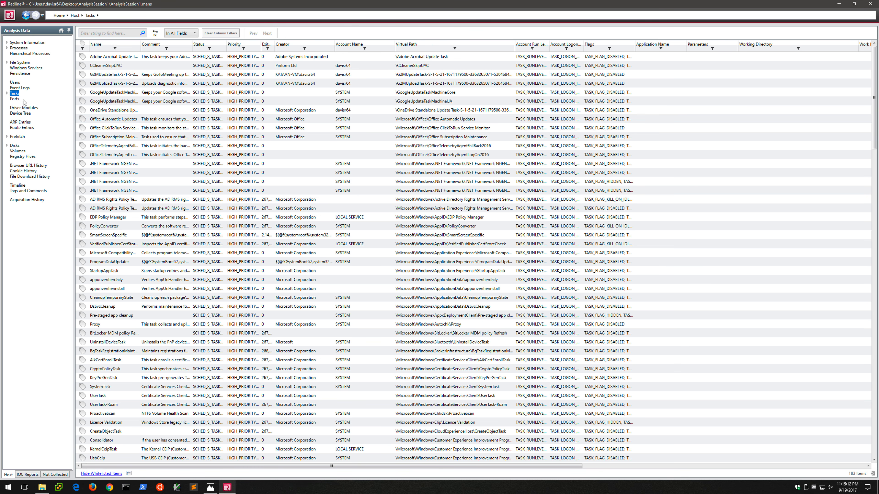
Review the host's Ports, Driver Modules, Device Tree, ARP Entries and Route Entries in turn
{"action": "left_click", "coordinate": [17, 99]}
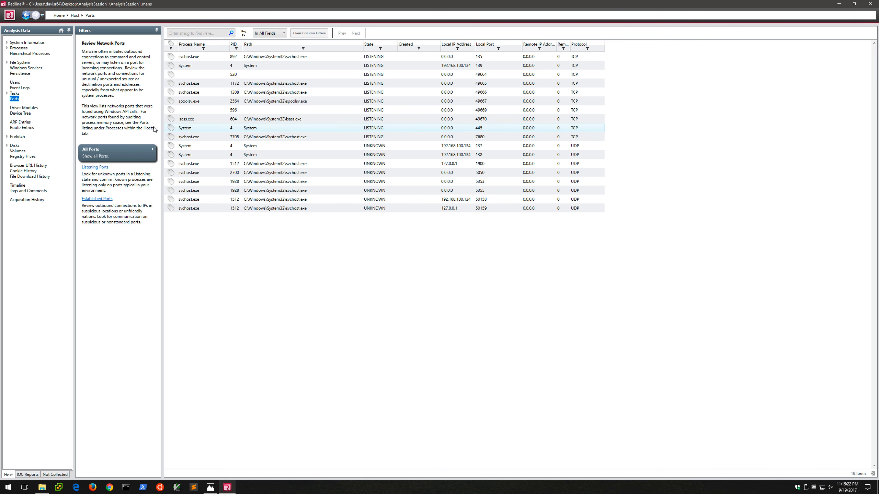
{"action": "key", "text": "Down"}
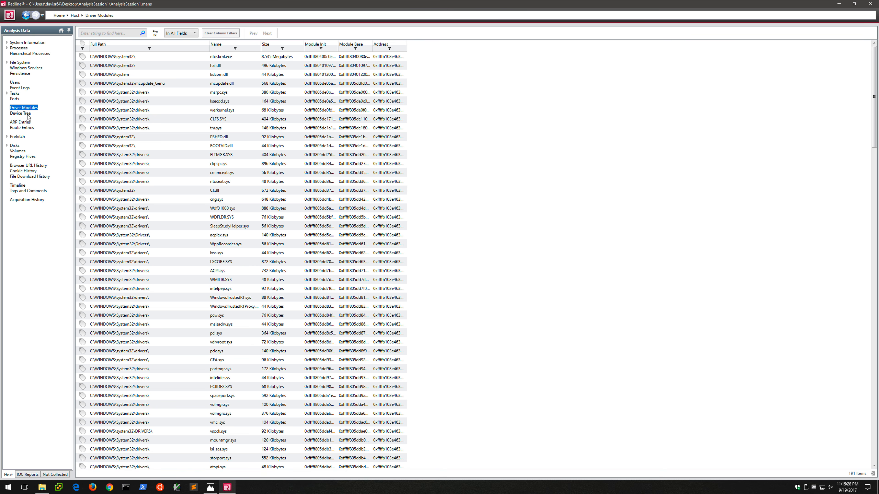
{"action": "left_click", "coordinate": [27, 115]}
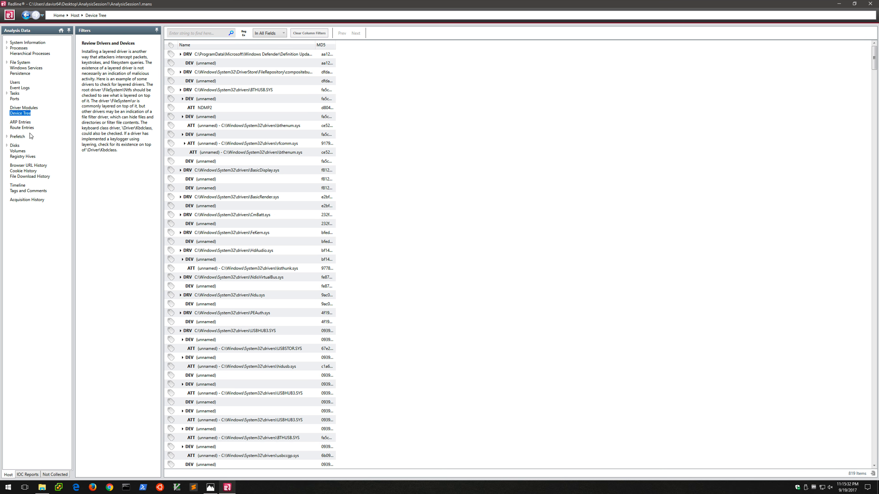
{"action": "key", "text": "Down"}
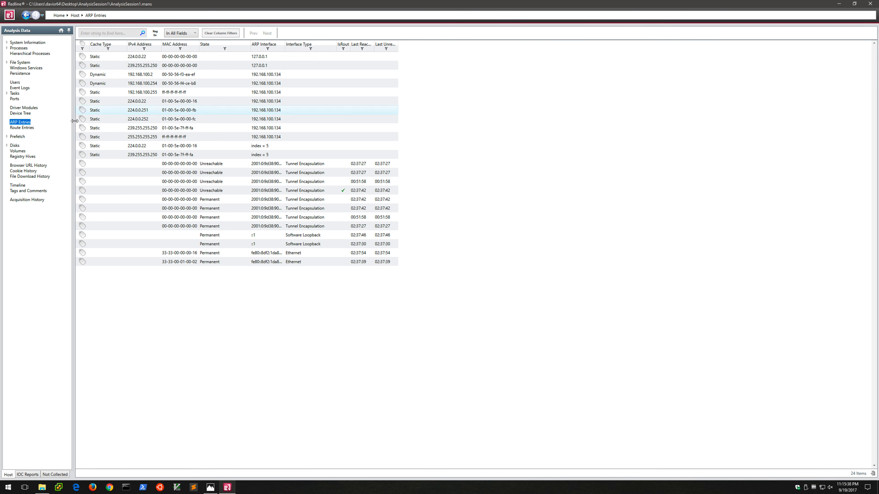
{"action": "left_click", "coordinate": [30, 128]}
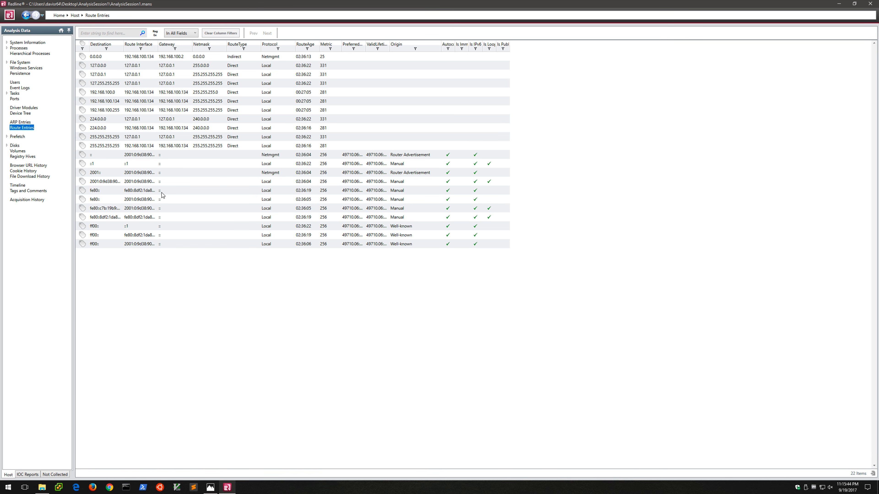
Open the Prefetch details for CCLEANER64.EXE and highlight its Last Run timestamp
{"action": "key", "text": "Down"}
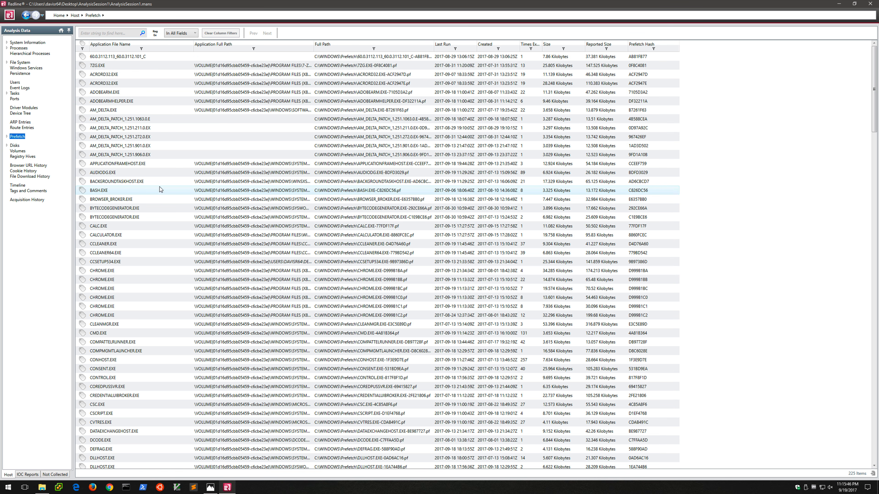
{"action": "double_click", "coordinate": [116, 254]}
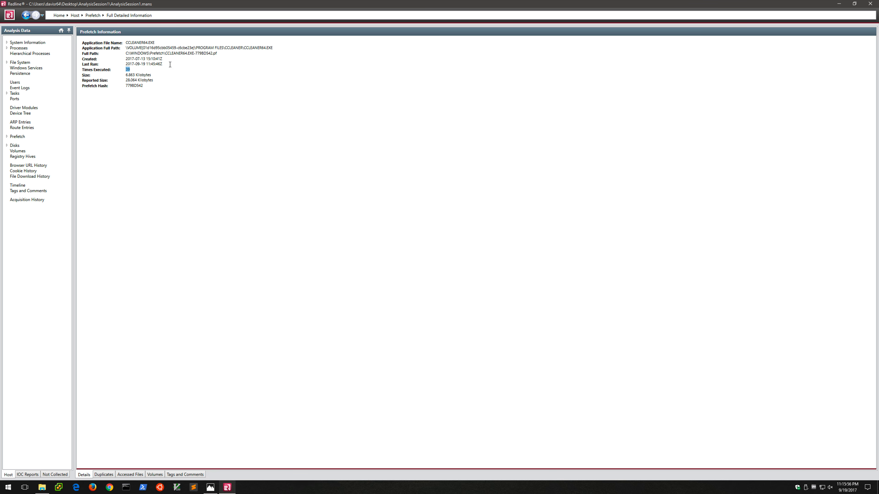
{"action": "left_click_drag", "start_coordinate": [170, 64], "coordinate": [125, 64]}
Review the host's Disks, Volumes and Registry Hives lists
{"action": "left_click", "coordinate": [16, 147]}
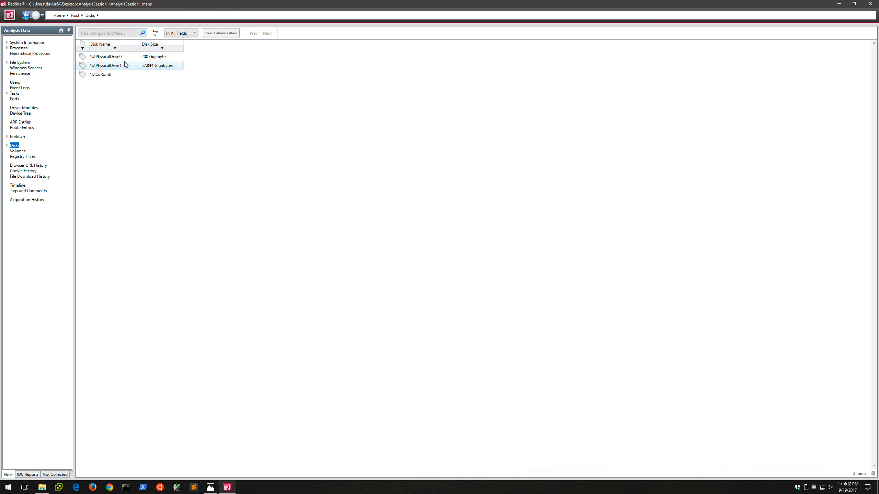
{"action": "mouse_move", "coordinate": [168, 59]}
{"action": "left_click", "coordinate": [18, 152]}
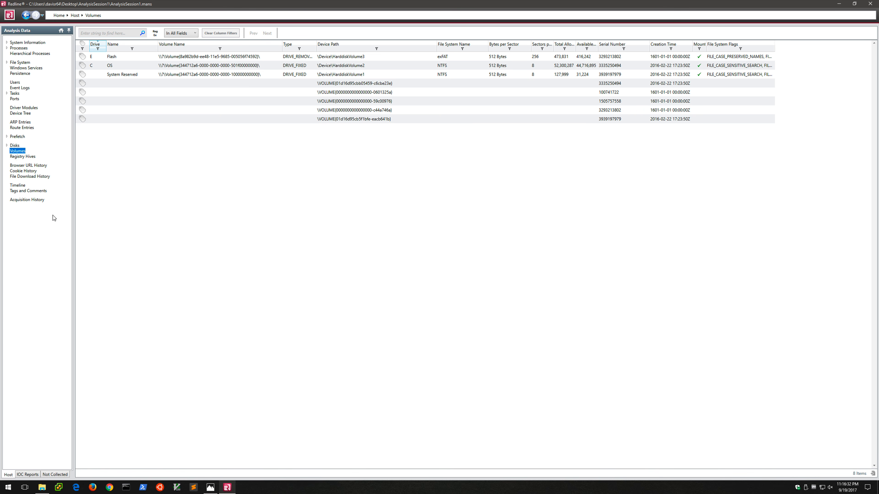
{"action": "key", "text": "Down"}
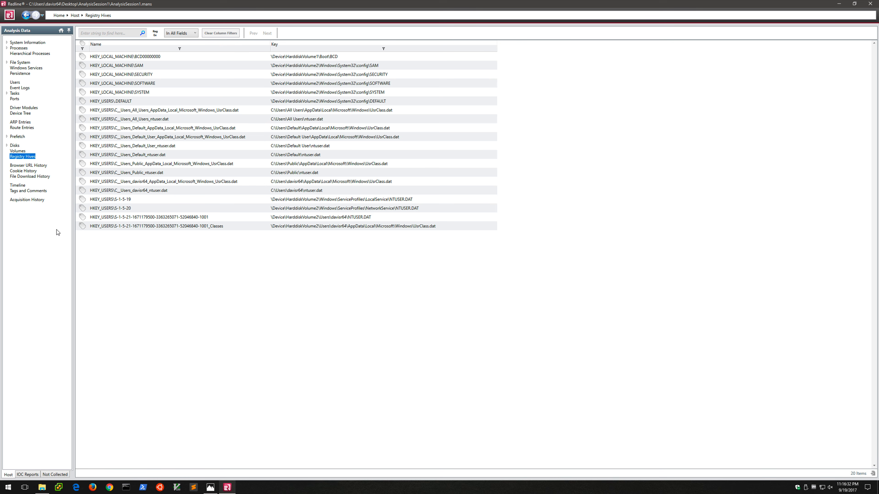
Search the Browser URL History for "ccleaner" and select the first filehippo.com/download_ccleaner record
{"action": "left_click", "coordinate": [39, 166]}
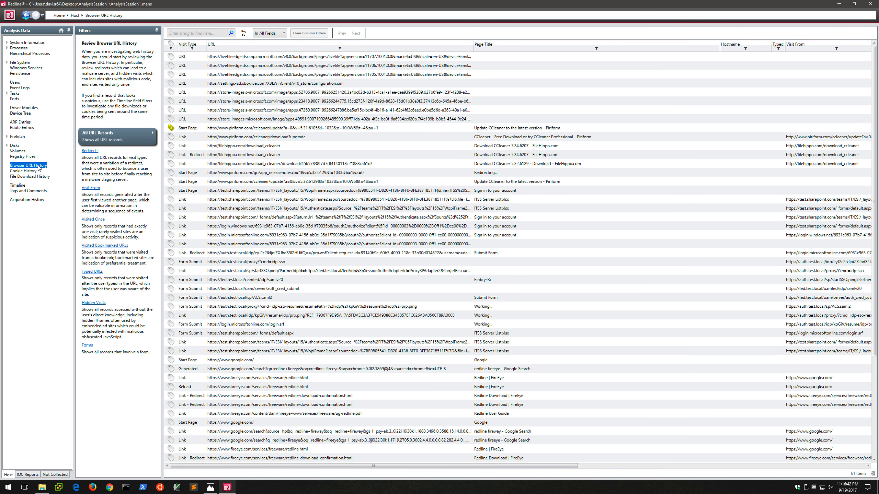
{"action": "scroll", "coordinate": [286, 201], "scroll_direction": "down", "scroll_amount": 5}
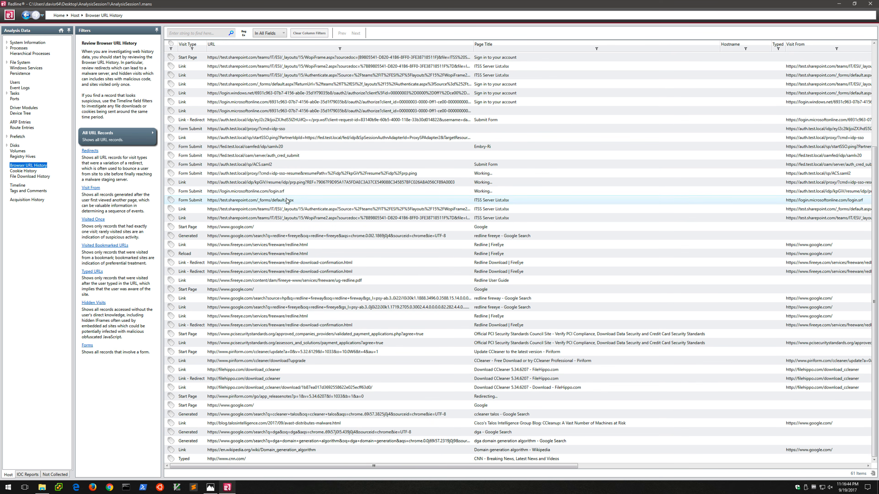
{"action": "scroll", "coordinate": [276, 204], "scroll_direction": "up", "scroll_amount": 5}
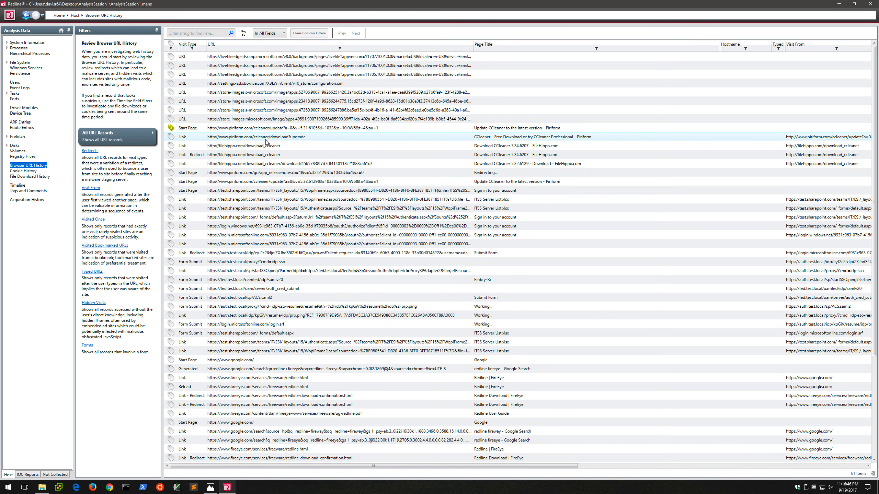
{"action": "left_click", "coordinate": [221, 33]}
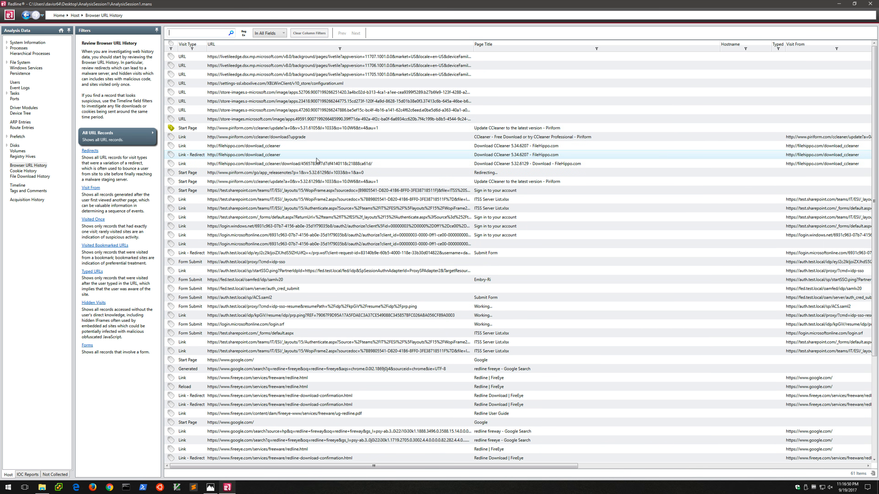
{"action": "type", "text": "ccleaner"}
{"action": "key", "text": "Return"}
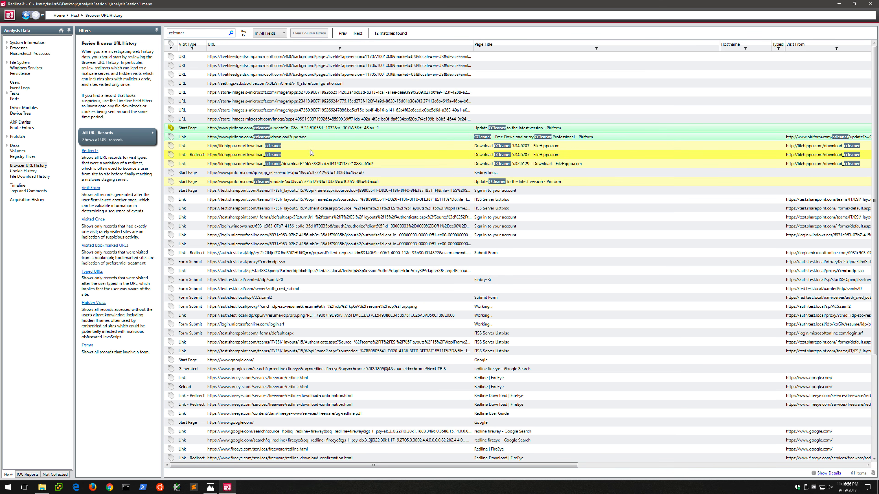
{"action": "left_click", "coordinate": [324, 148]}
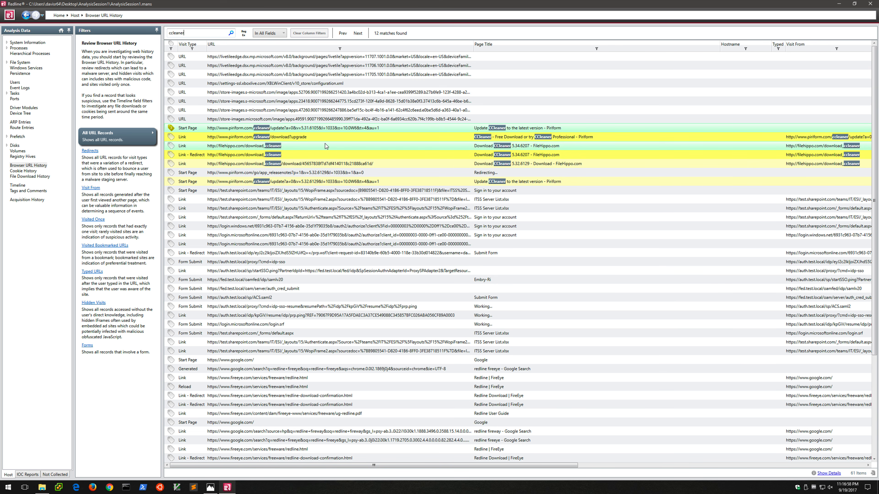
Look through the "ccleaner" matches, and filter the Browser URL History to URLs containing "google"
{"action": "scroll", "coordinate": [333, 208], "scroll_direction": "down", "scroll_amount": 5}
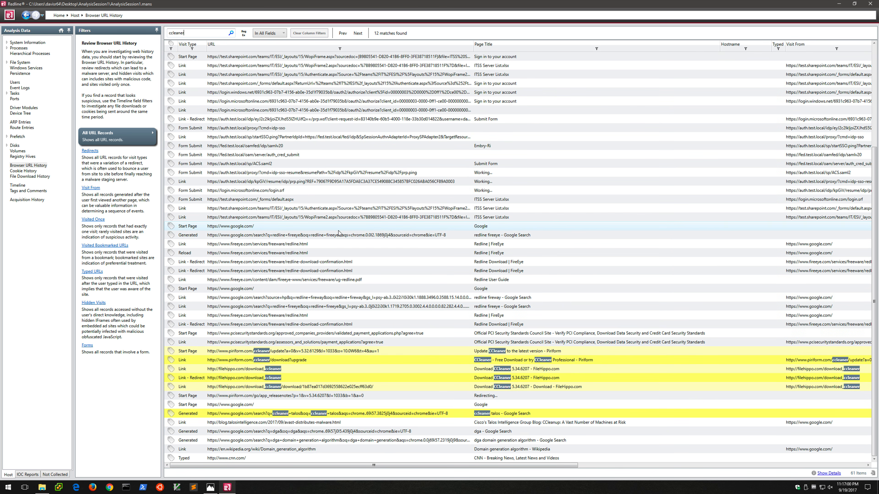
{"action": "scroll", "coordinate": [339, 232], "scroll_direction": "up", "scroll_amount": 5}
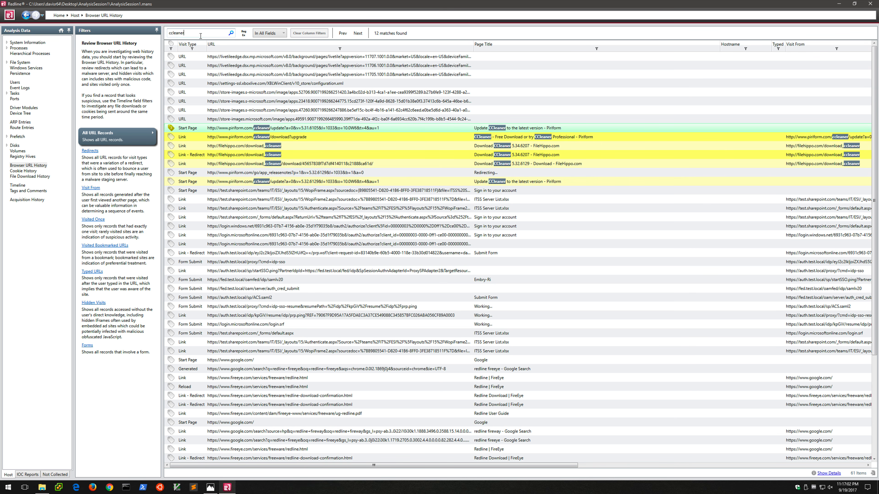
{"action": "left_click", "coordinate": [340, 48]}
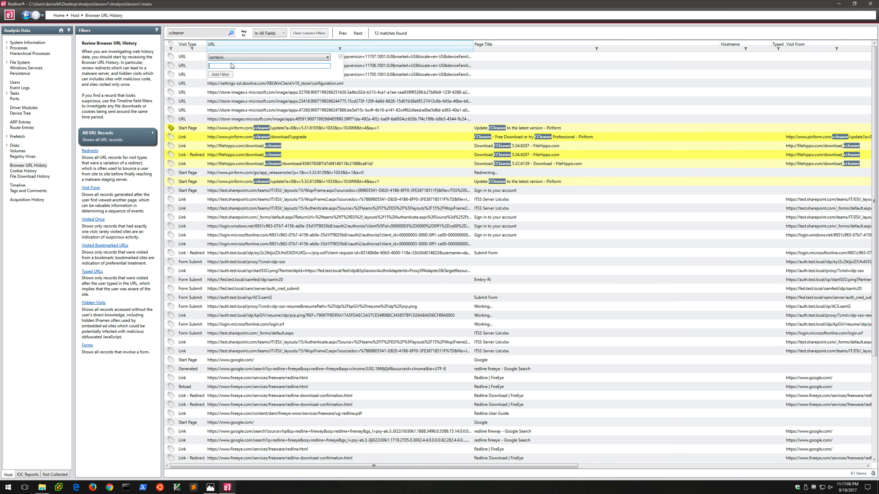
{"action": "left_click", "coordinate": [255, 66]}
{"action": "type", "text": "google"}
{"action": "left_click", "coordinate": [221, 74]}
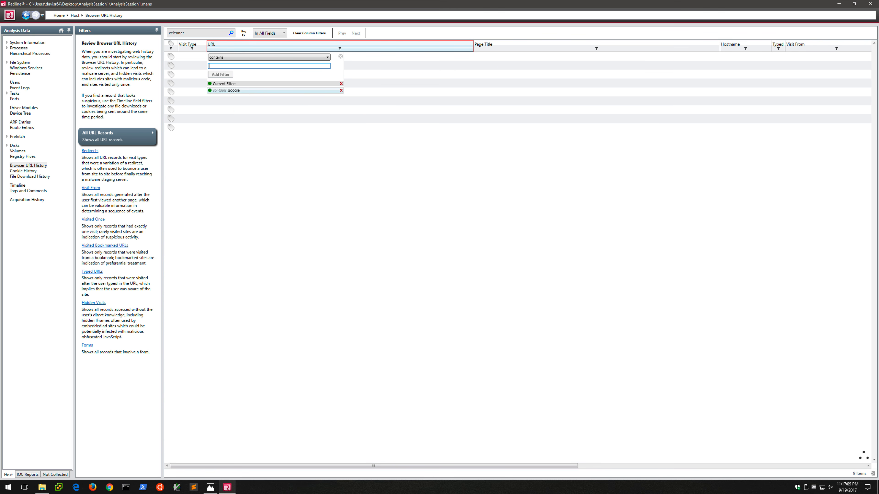
{"action": "left_click", "coordinate": [341, 56]}
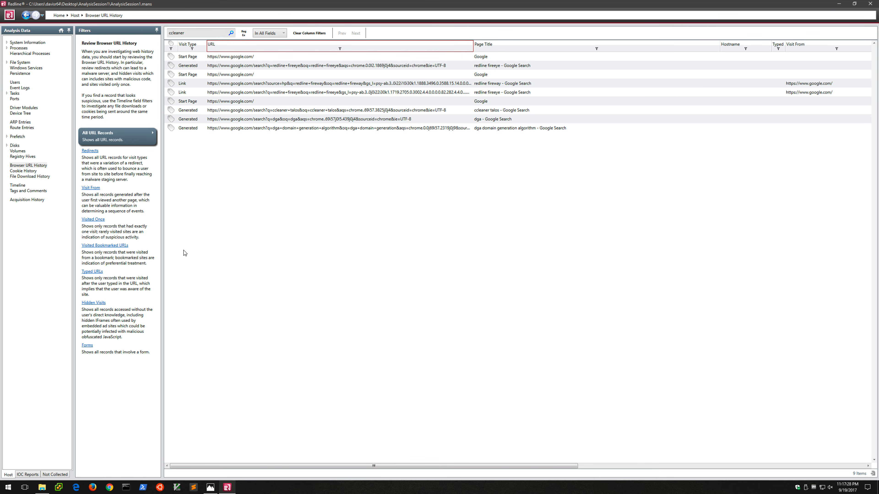
View the Cookie History, and search the File Download History for "ccsetup" to examine the matching downloads
{"action": "key", "text": "Down"}
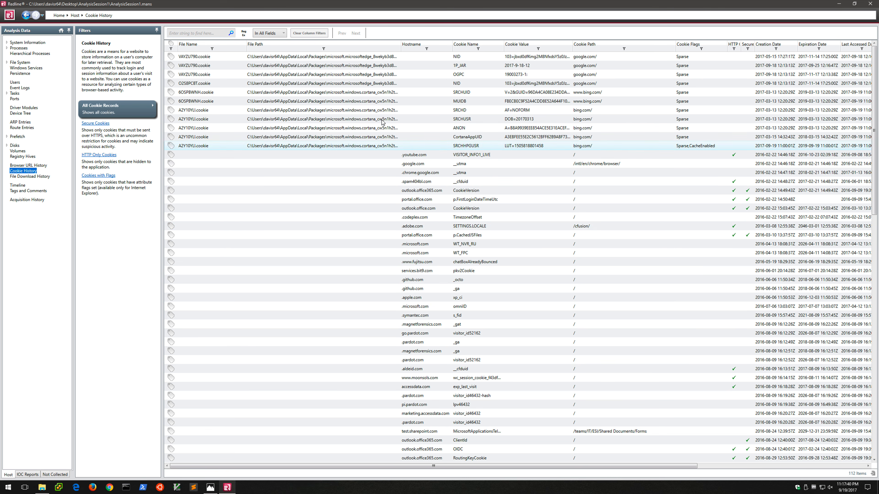
{"action": "left_click", "coordinate": [200, 33]}
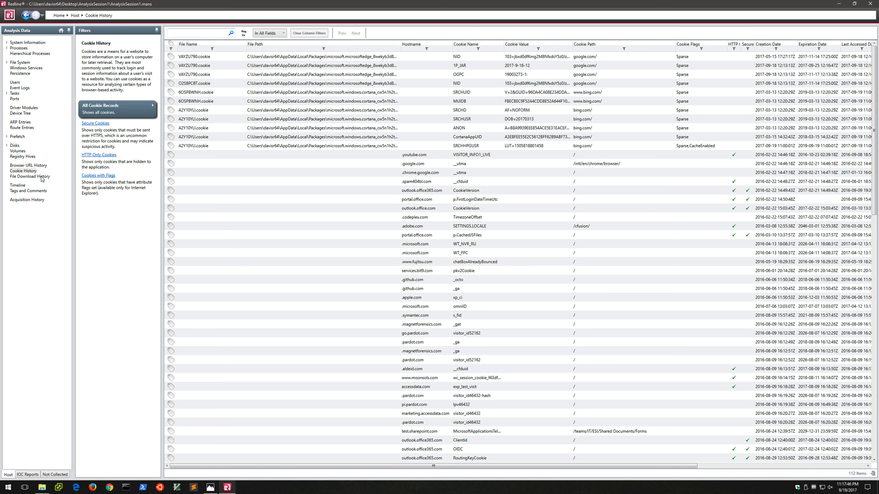
{"action": "left_click", "coordinate": [53, 176]}
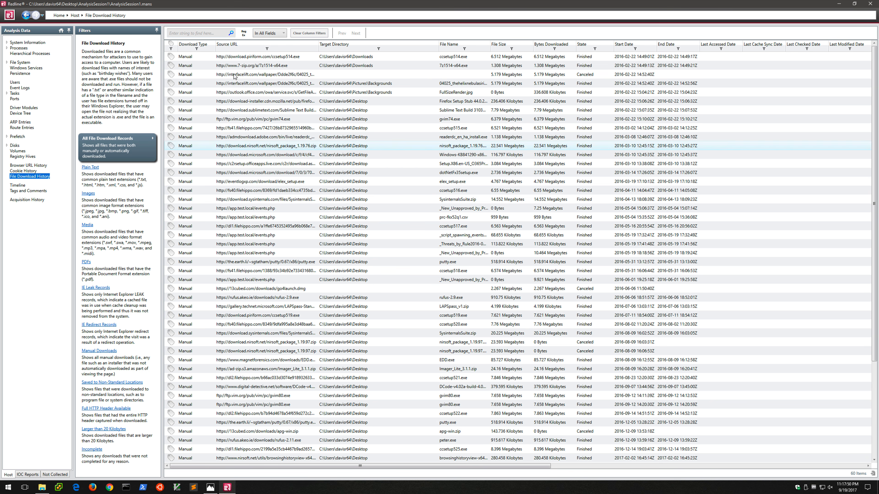
{"action": "left_click", "coordinate": [199, 34]}
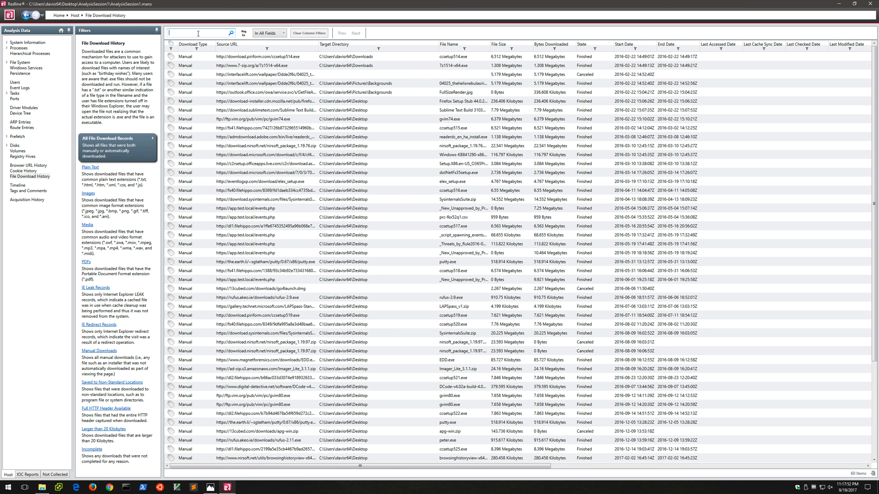
{"action": "type", "text": "ccsetup"}
{"action": "key", "text": "Return"}
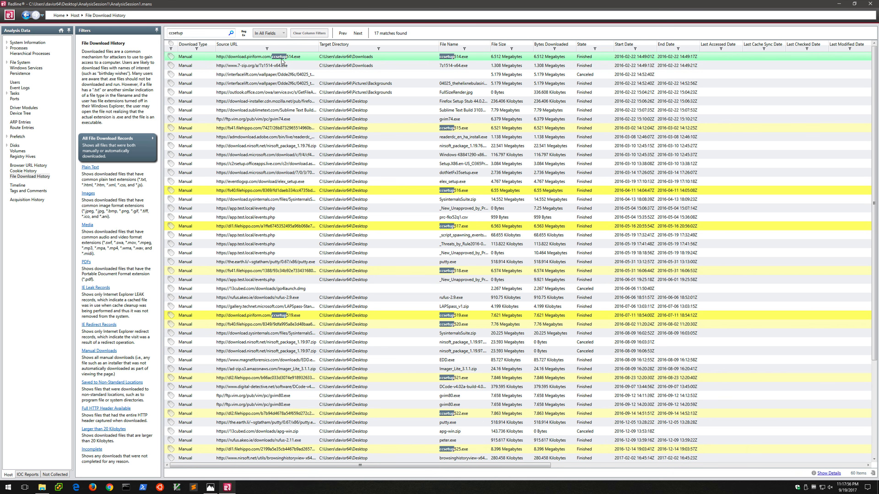
{"action": "scroll", "coordinate": [329, 197], "scroll_direction": "down", "scroll_amount": 5}
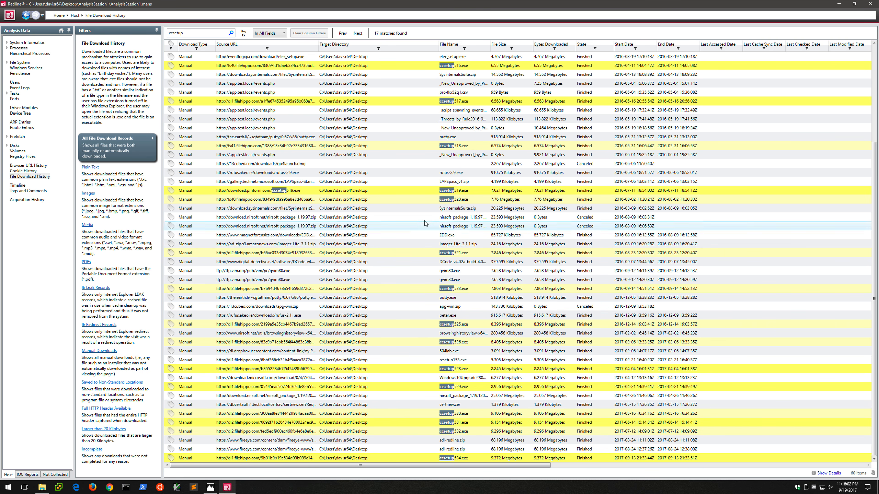
Open the host's Timeline and browse its events into the March 2017 file activity
{"action": "left_click", "coordinate": [22, 187]}
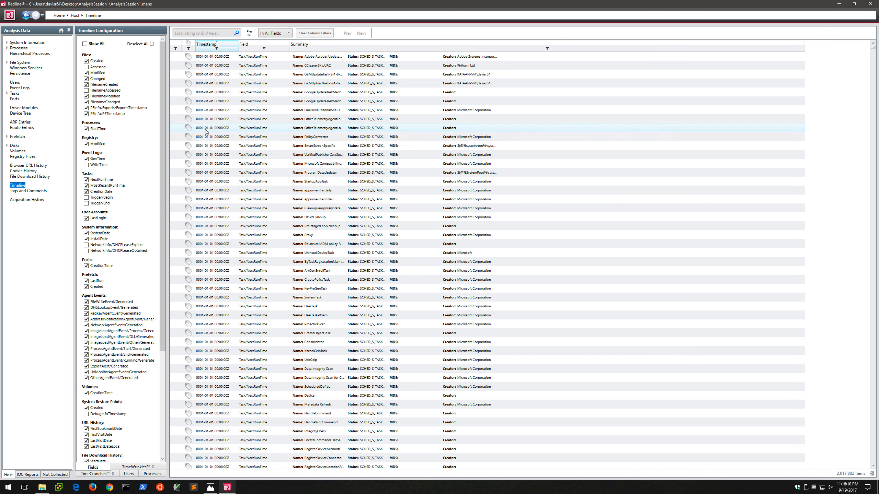
{"action": "left_click_drag", "start_coordinate": [874, 51], "coordinate": [875, 101]}
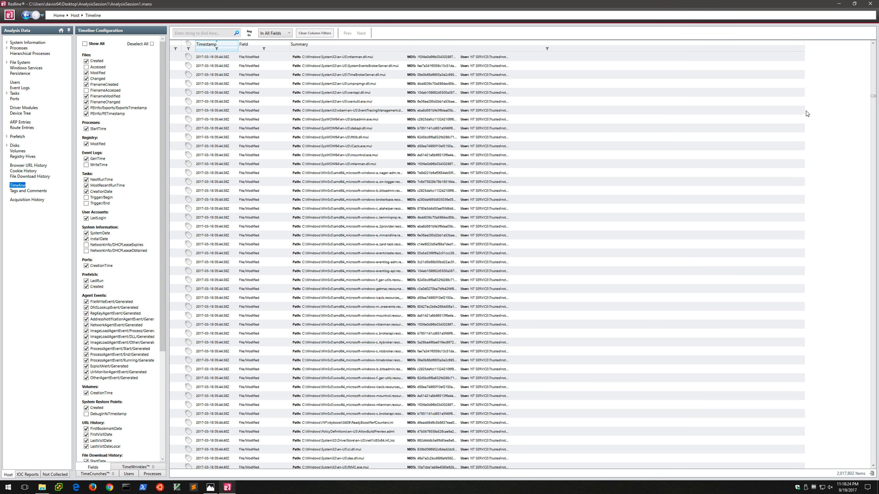
{"action": "left_click_drag", "start_coordinate": [873, 96], "coordinate": [873, 120]}
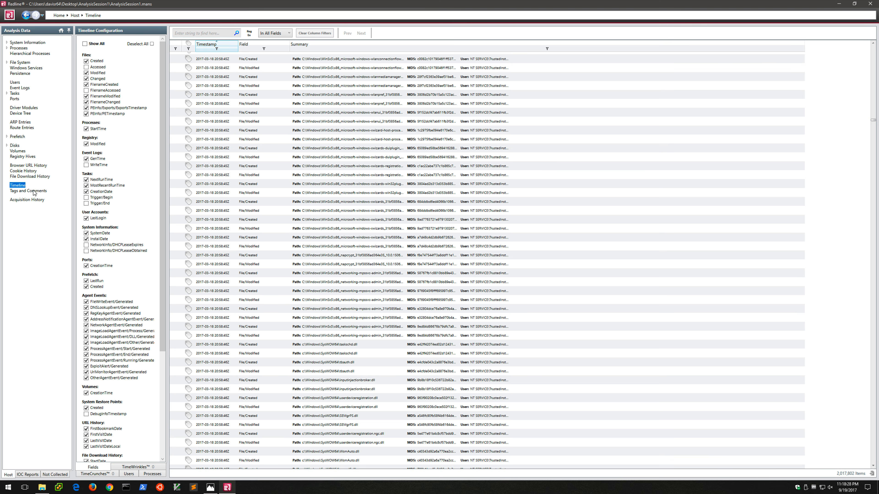
In Tags and Comments, change the Piriform CCleaner update record's tag to red and view the record's full details
{"action": "left_click", "coordinate": [34, 192]}
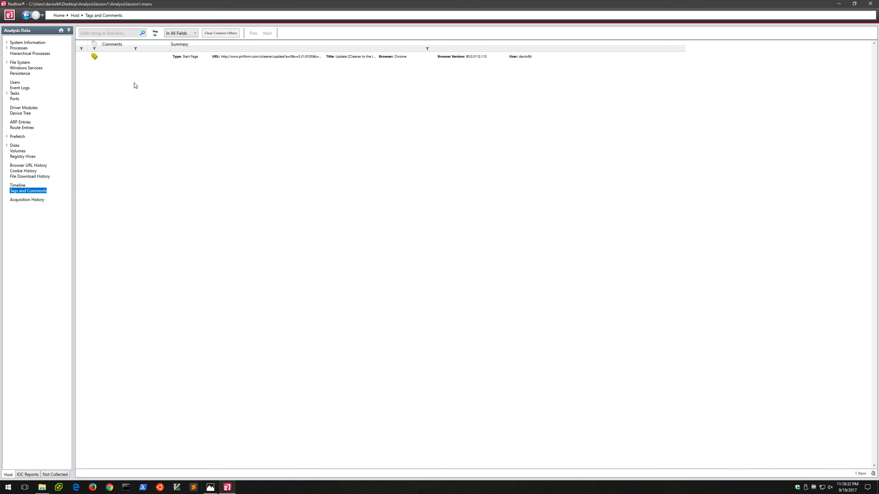
{"action": "left_click", "coordinate": [121, 57]}
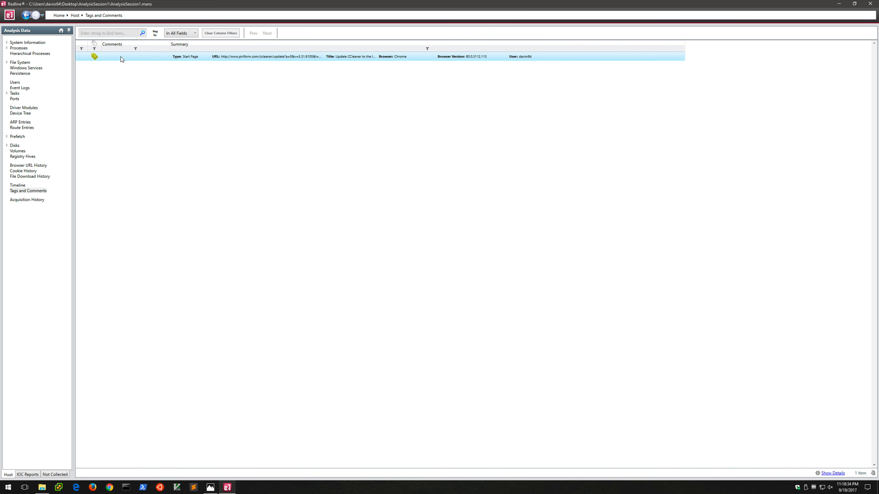
{"action": "left_click", "coordinate": [95, 57]}
{"action": "double_click", "coordinate": [94, 57]}
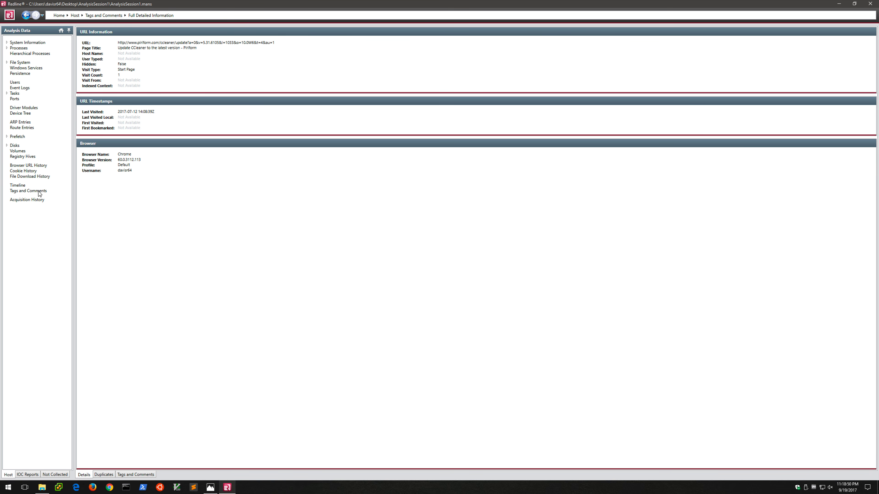
{"action": "left_click", "coordinate": [30, 191]}
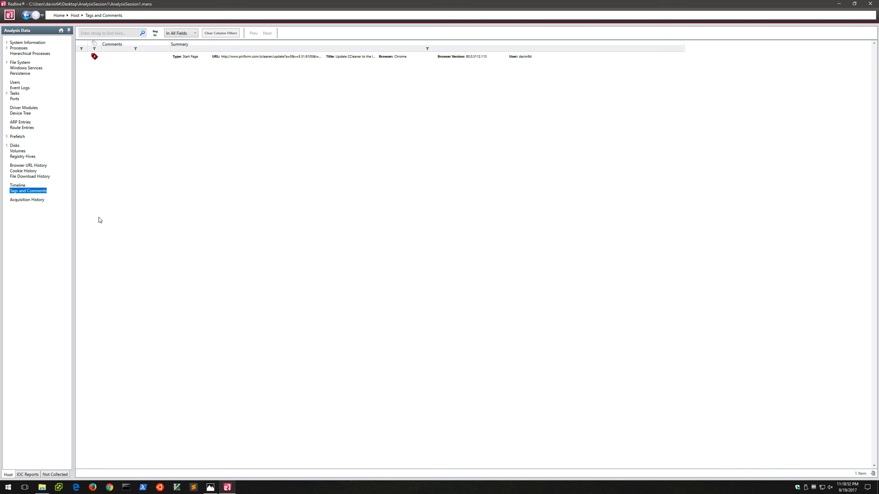
Check the host's Acquisition History and return to its System Information
{"action": "left_click", "coordinate": [37, 201]}
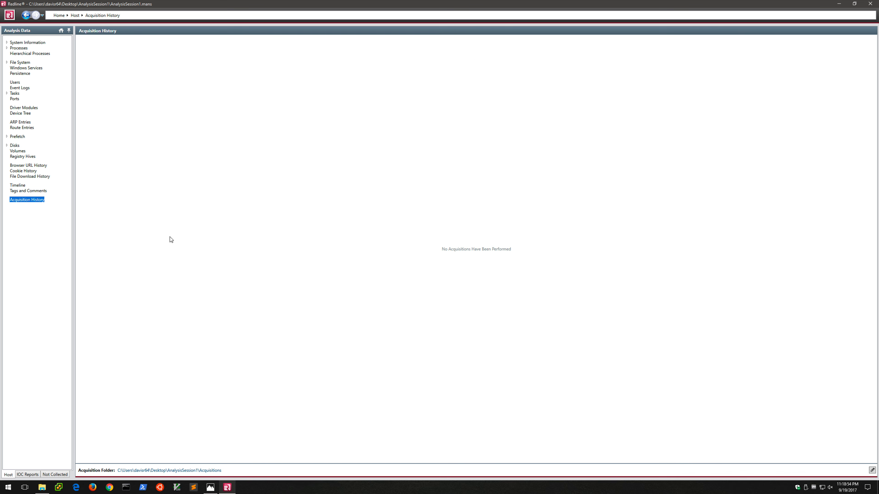
{"action": "left_click", "coordinate": [43, 43]}
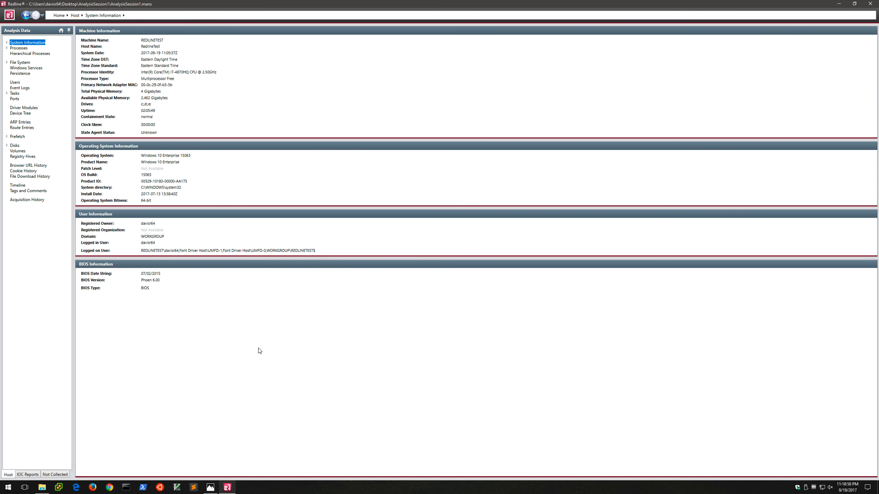